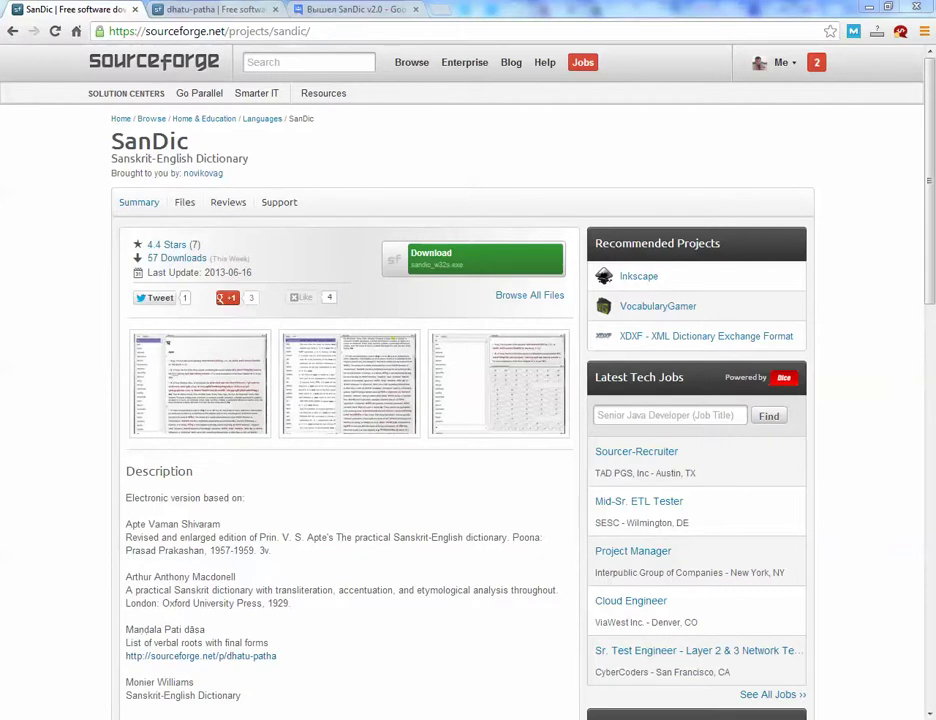
Highlight "sandic/" and "sourceforge.net" in turn within the project page's address.
click(311, 31)
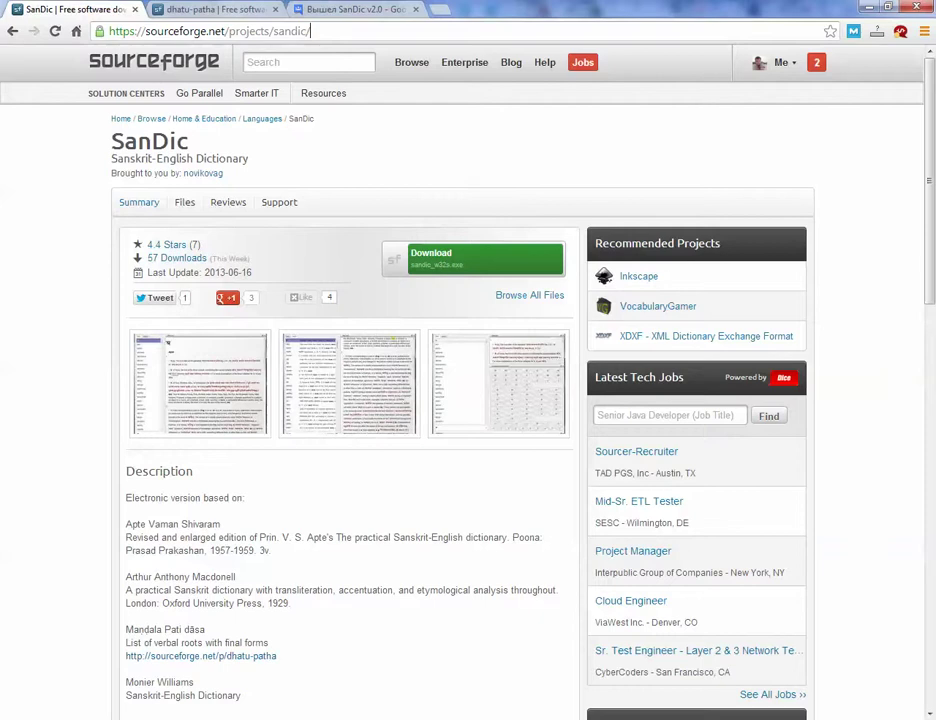
click(311, 31)
key(shift+Left)
key(shift+Left)
key(shift+Left)
key(shift+Left)
key(shift+Left)
key(shift+Left)
key(shift+Left)
key(shift+Left)
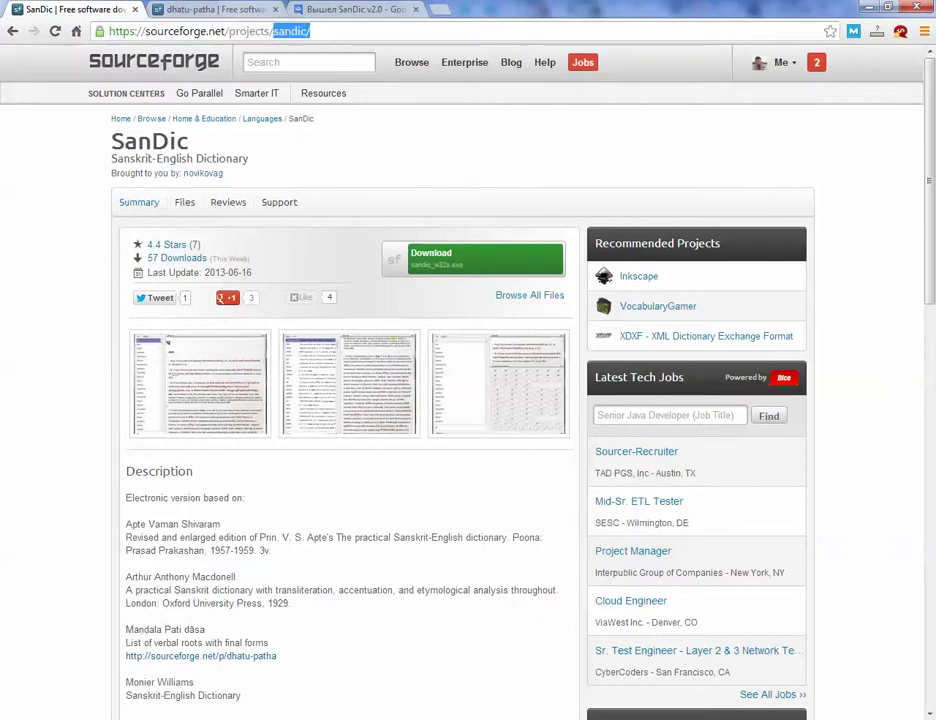
drag(145, 31, 224, 31)
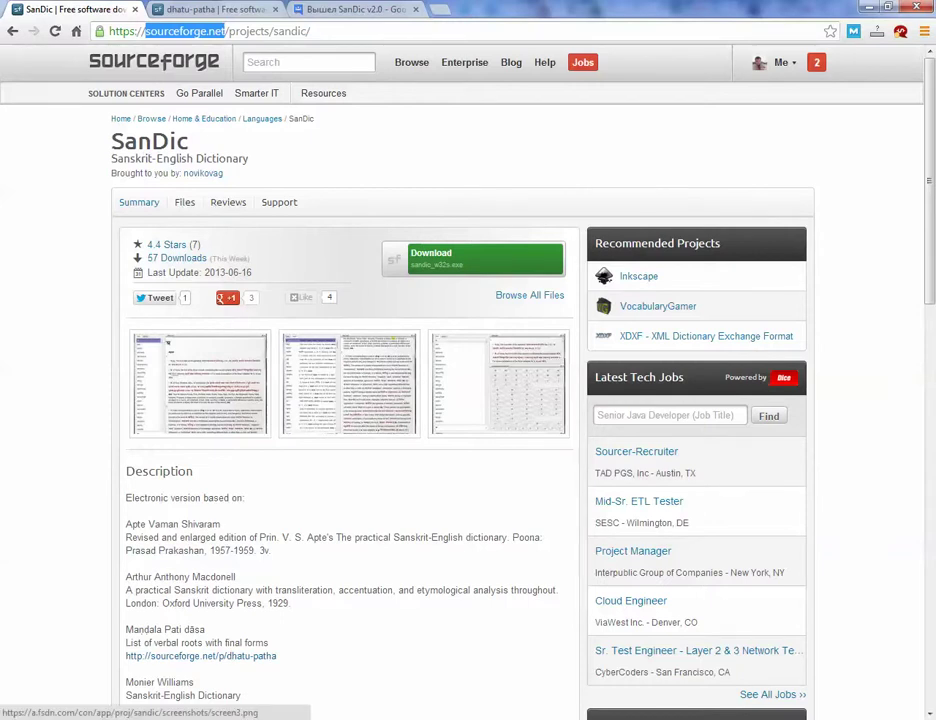
View the first and second SanDic project screenshots at full size, closing each one after viewing.
click(168, 344)
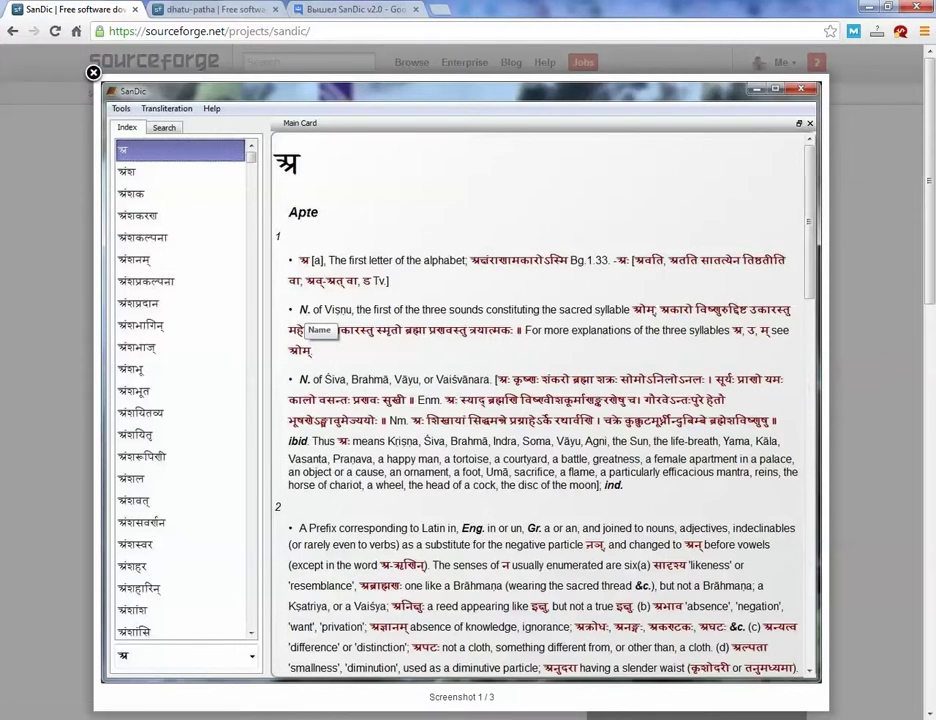
key(Escape)
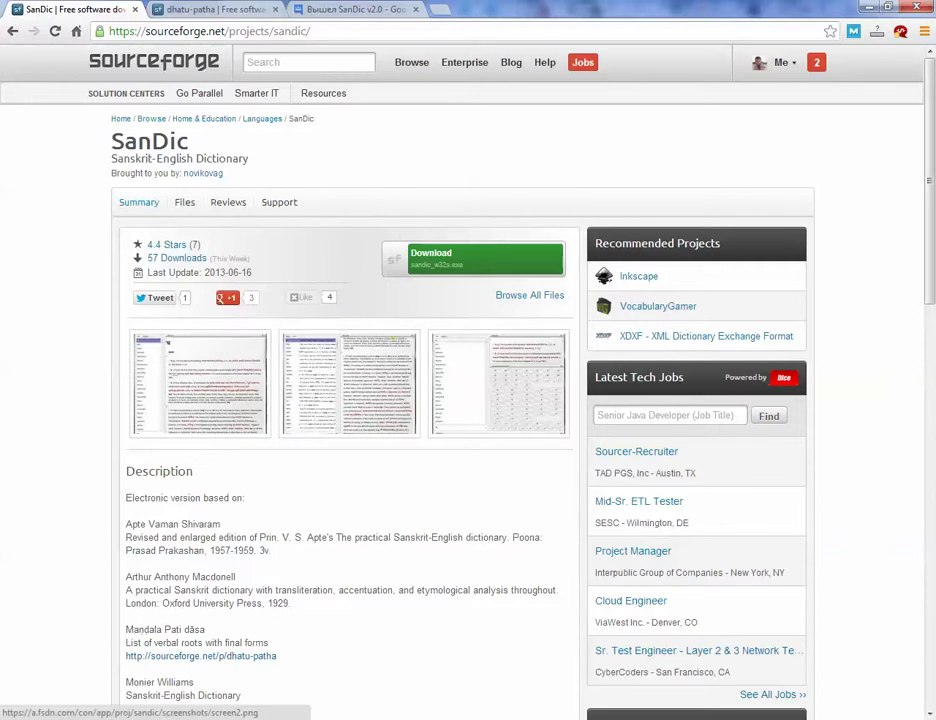
click(349, 384)
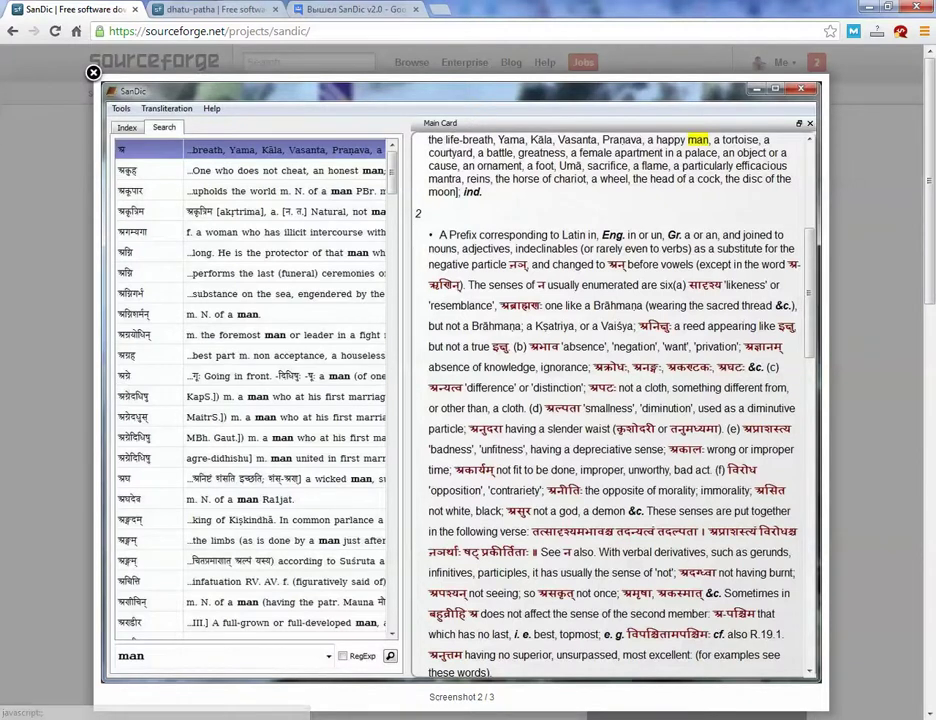
click(93, 72)
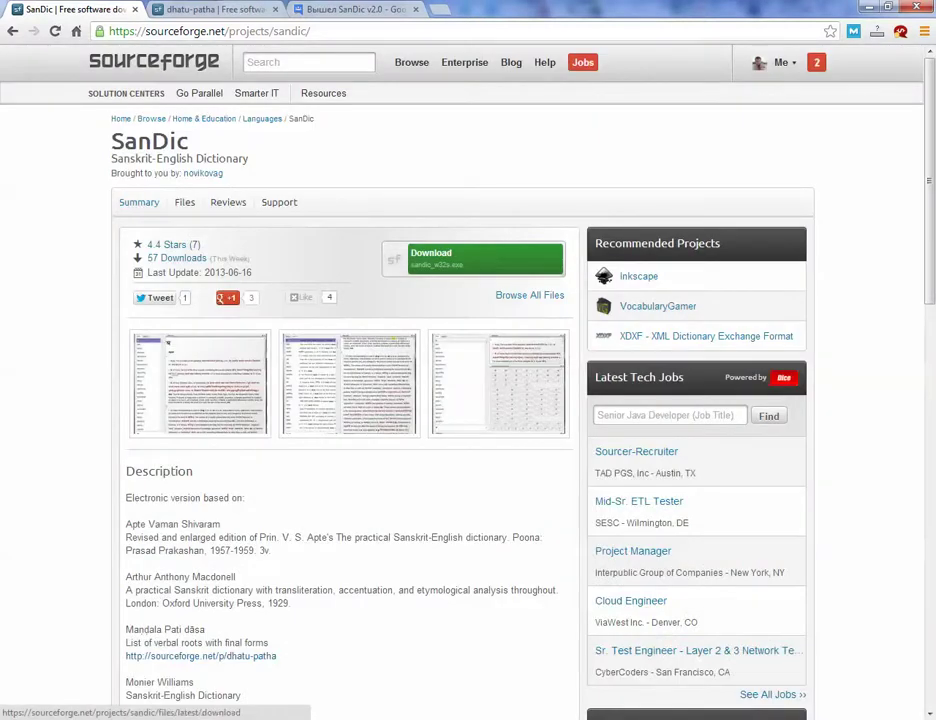
Download sandic_w32s.exe from the SourceForge project page and run it despite the unknown publisher.
click(429, 262)
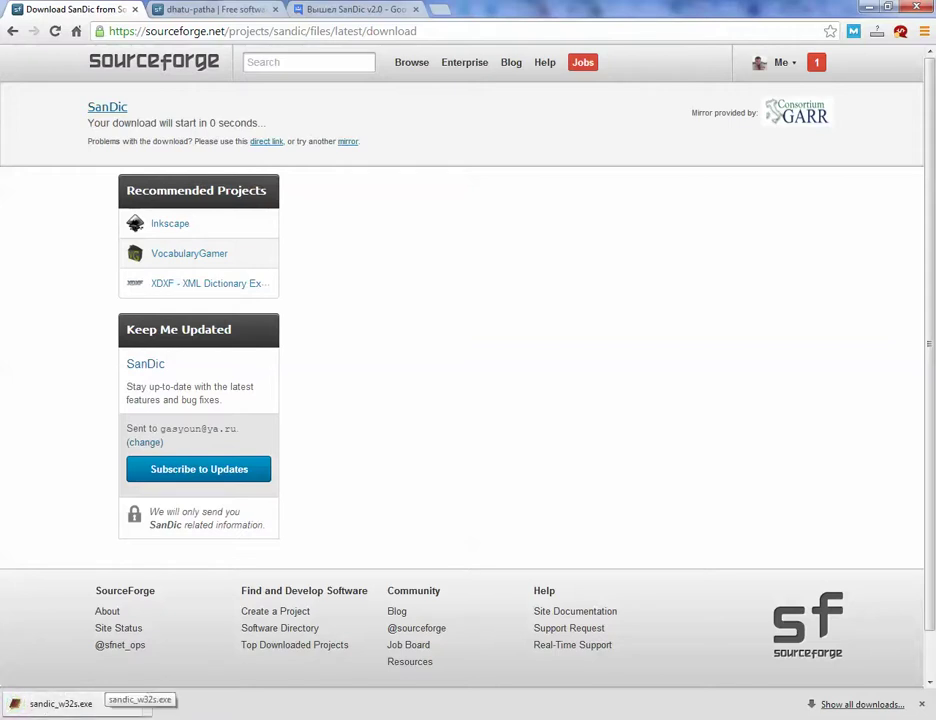
click(60, 703)
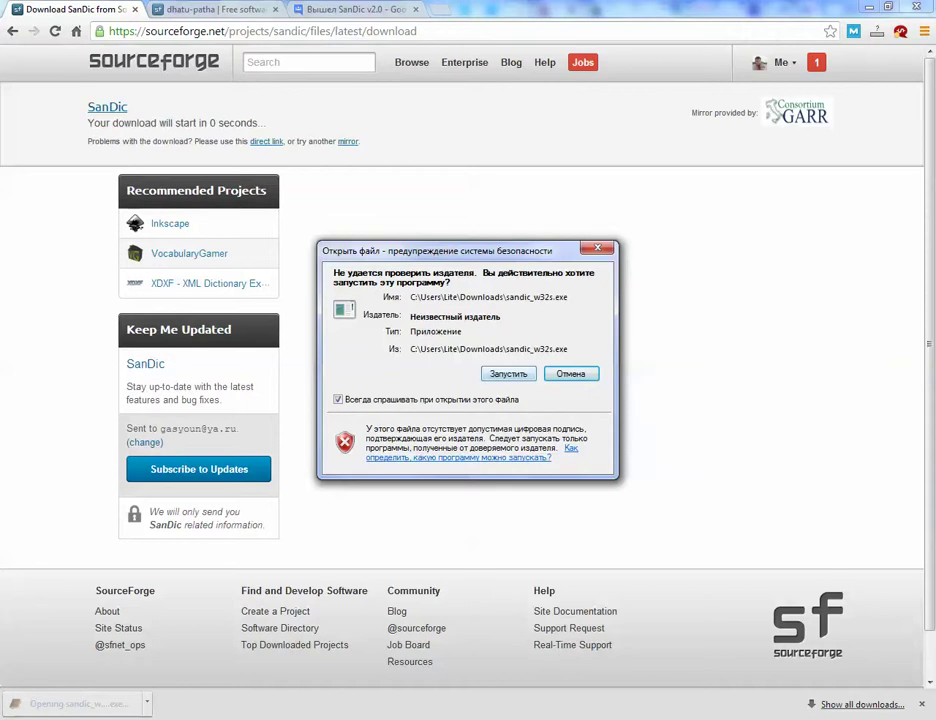
click(509, 374)
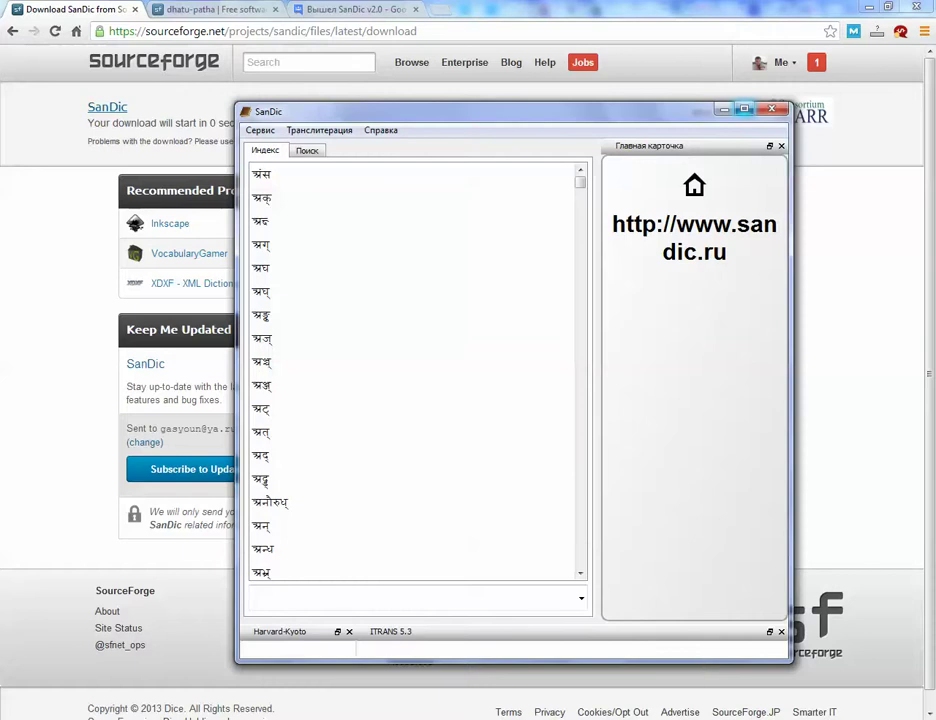
Maximize the SanDic window and narrow the index list to give the main card most of the width.
click(744, 108)
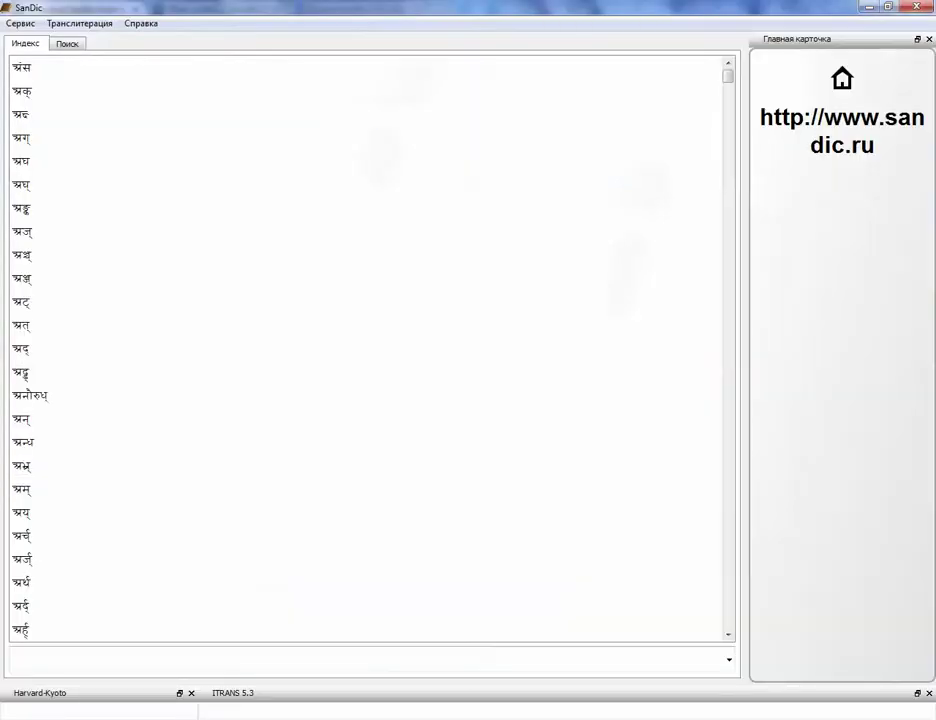
drag(745, 365, 157, 365)
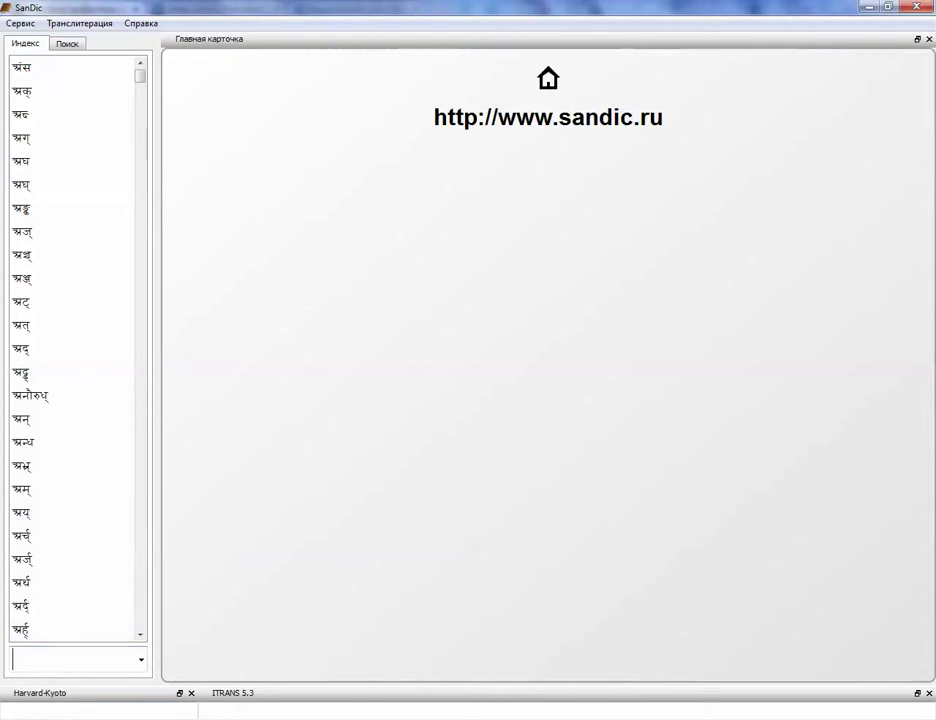
text(inda=)
key(BackSpace)
key(BackSpace)
key(BackSpace)
key(BackSpace)
key(BackSpace)
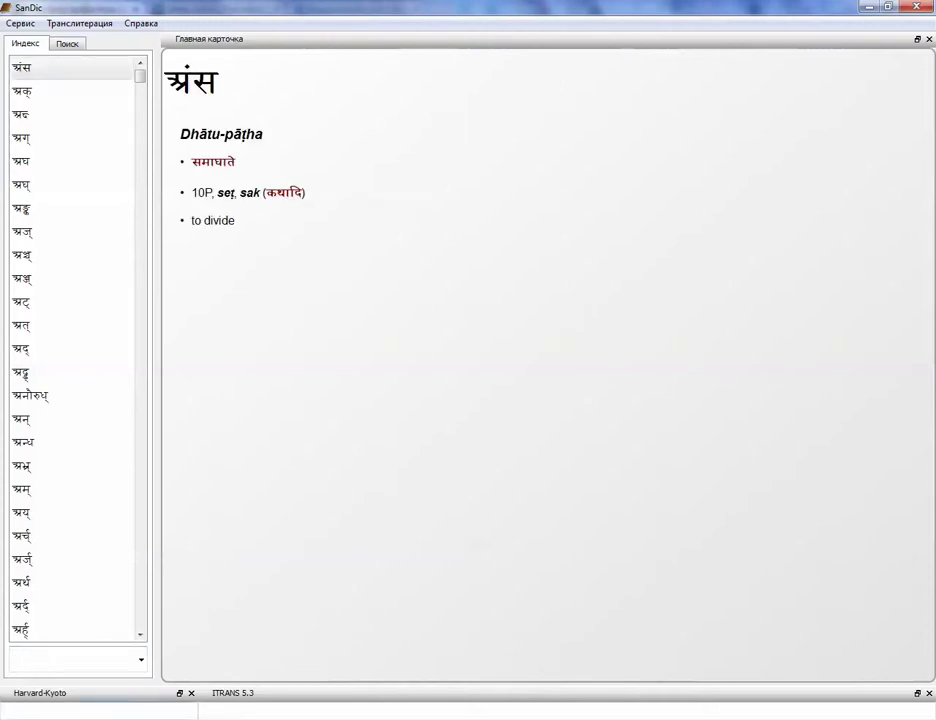
Look up "indra" in Harvard-Kyoto transliteration, open the matched इन्ध् entry in its own window and close that window.
text(indra)
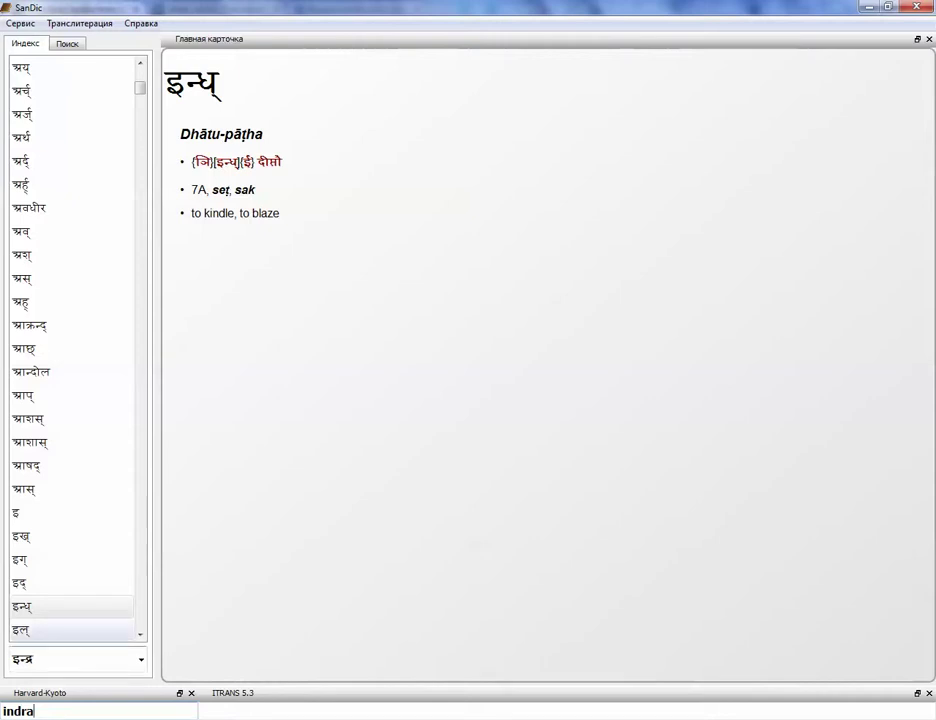
double_click(66, 607)
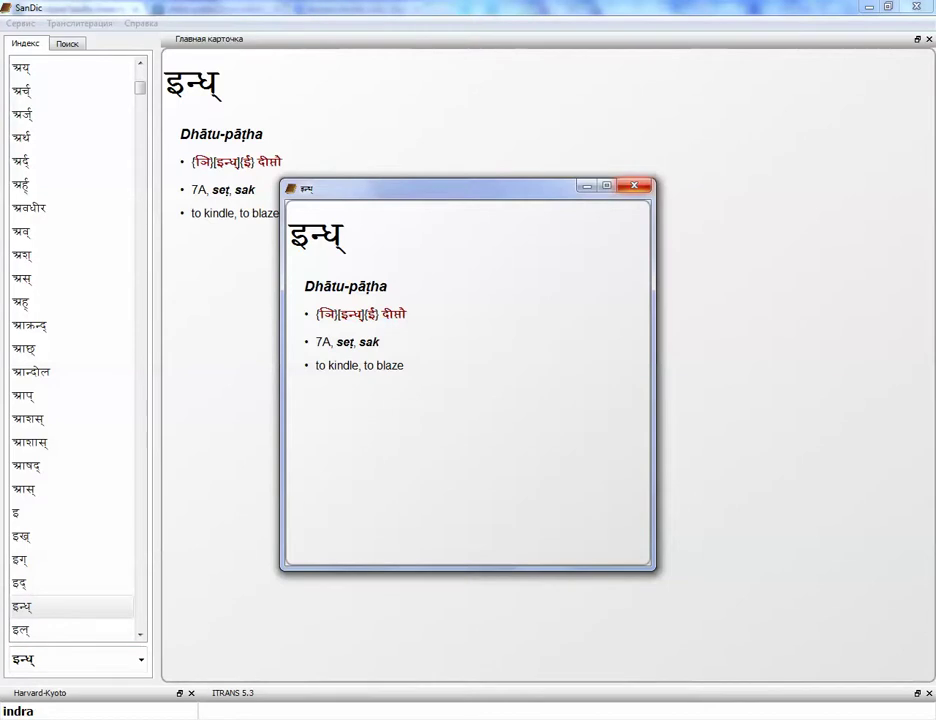
click(634, 186)
Browse further down the index and view the entries for णट्, णम् and णह्.
drag(140, 88, 140, 228)
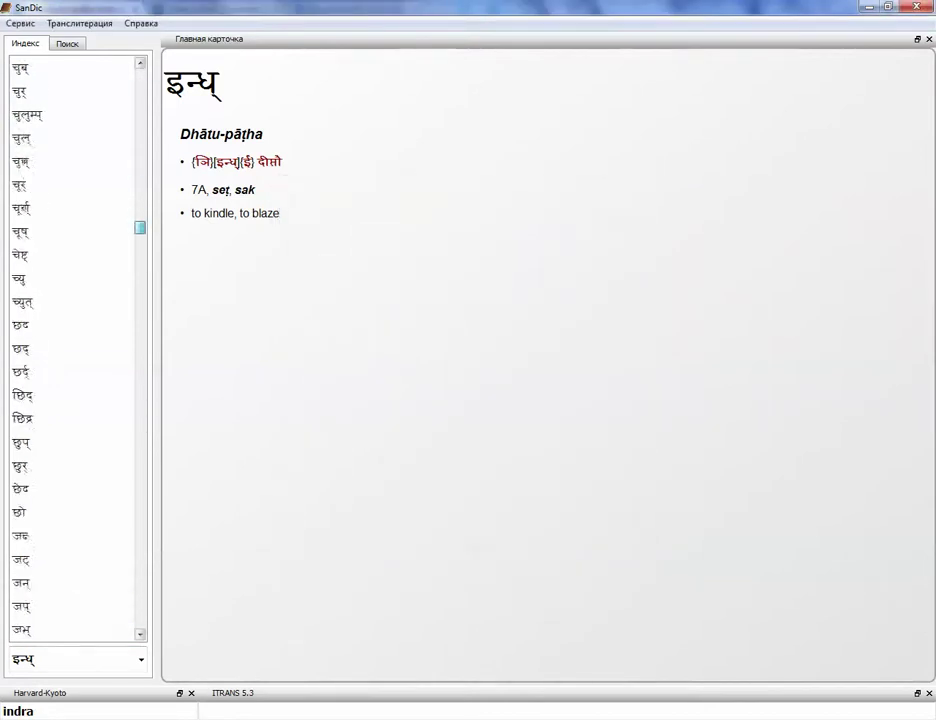
scroll(70, 255, down, 10)
click(70, 255)
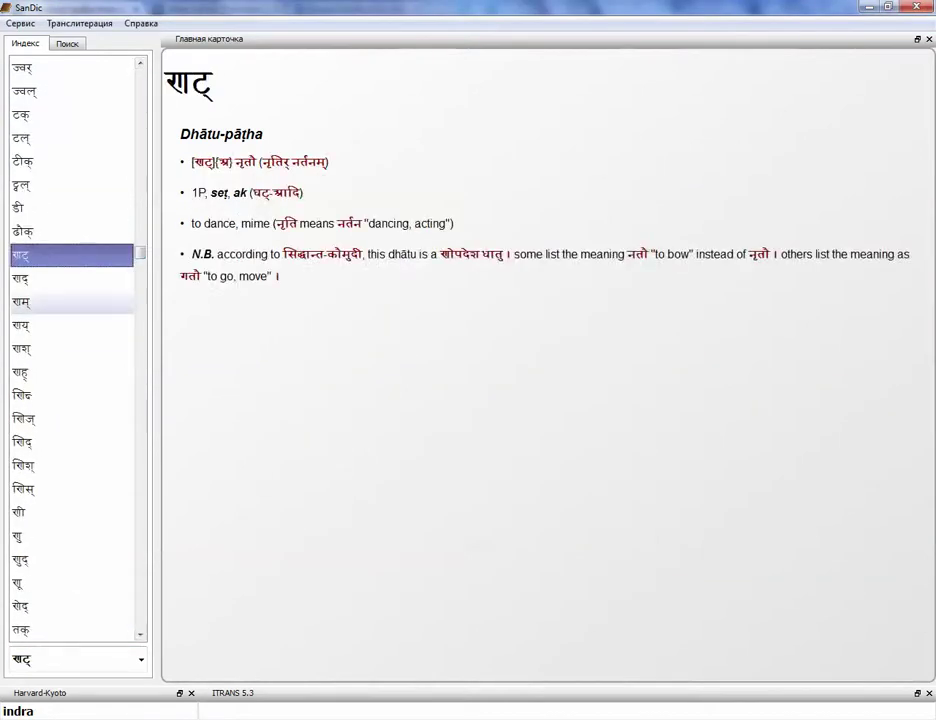
click(70, 301)
click(70, 372)
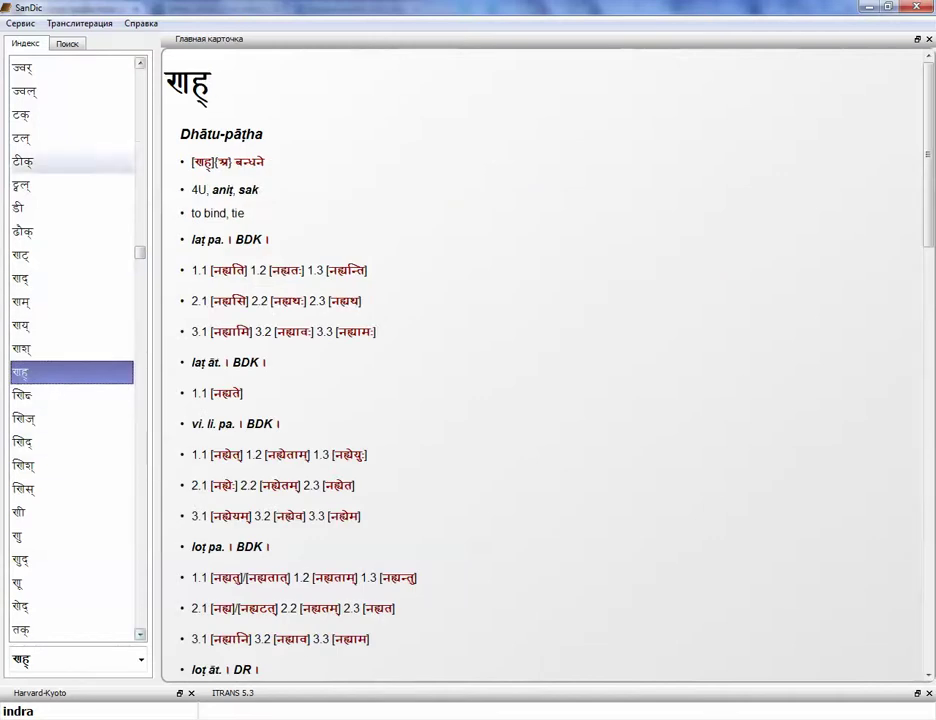
Return to the vowel section of the index and view the entries for आस्, इख्, इल् and इष्.
scroll(72, 345, up, 10)
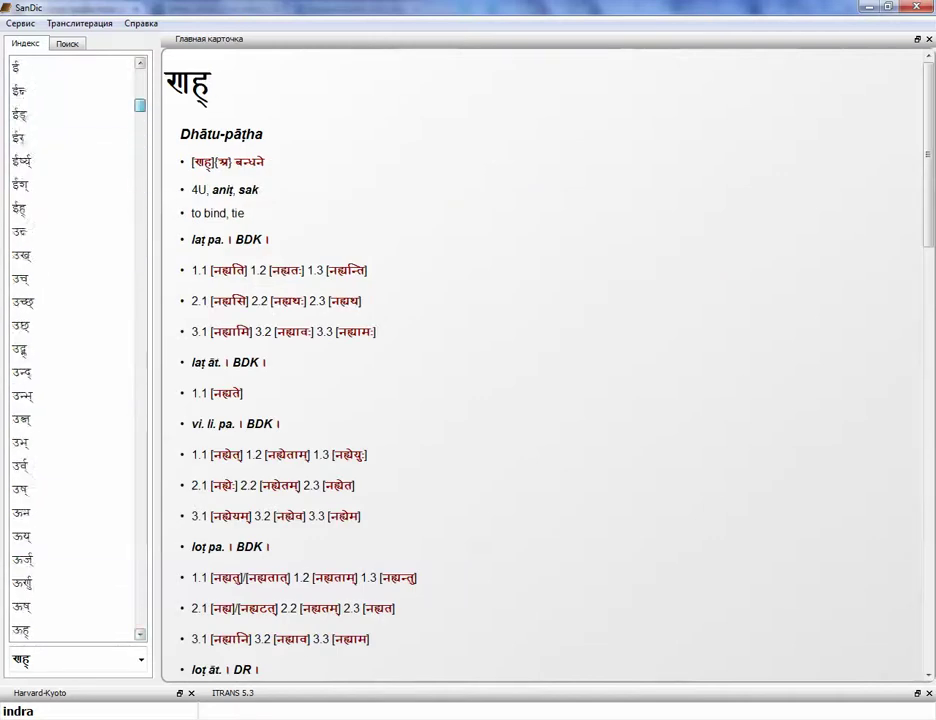
drag(140, 105, 140, 98)
click(70, 114)
click(70, 161)
click(70, 255)
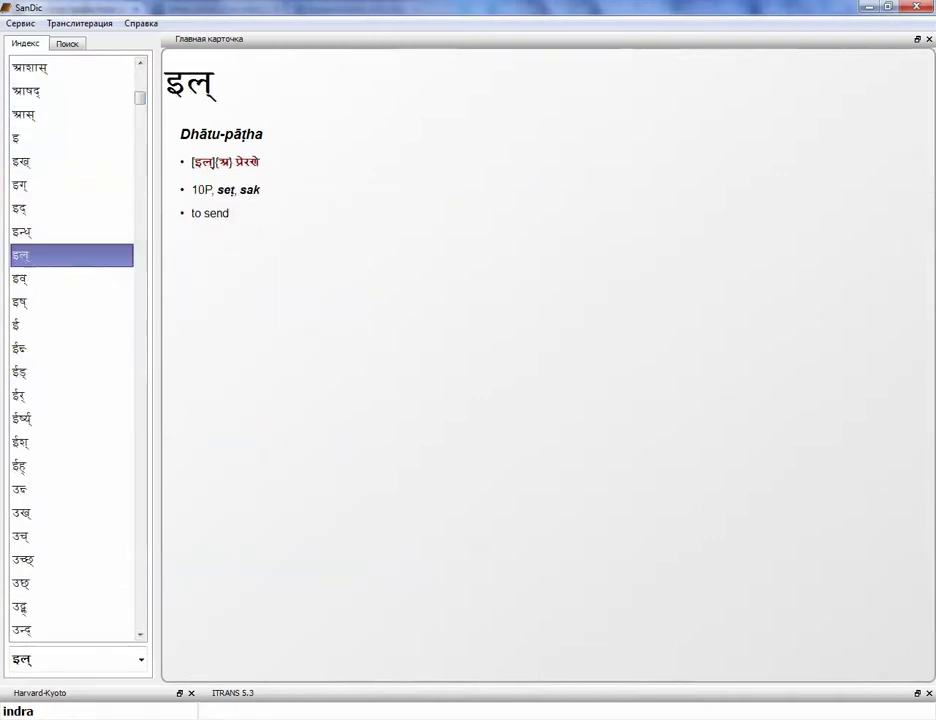
click(70, 301)
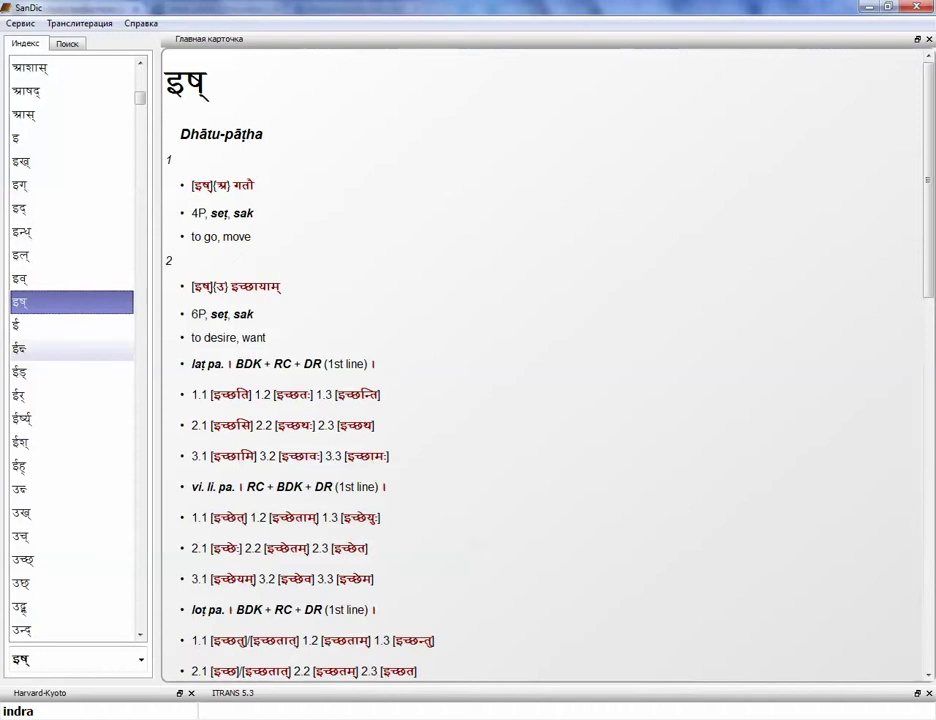
Find the root त्सर् further down the index and view its entry.
scroll(72, 345, down, 8)
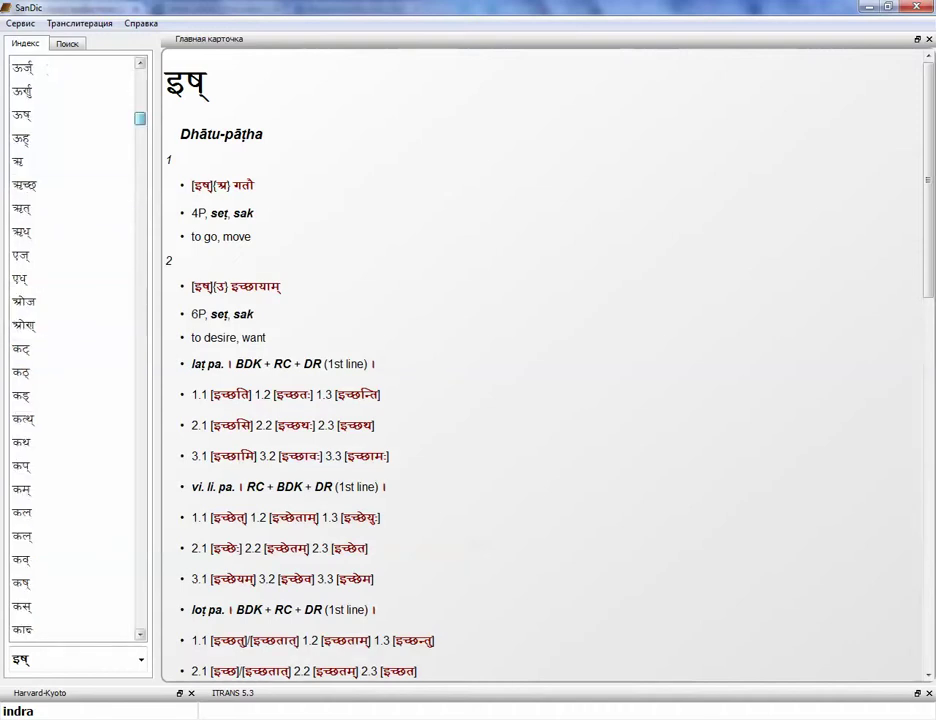
drag(140, 118, 140, 286)
click(70, 325)
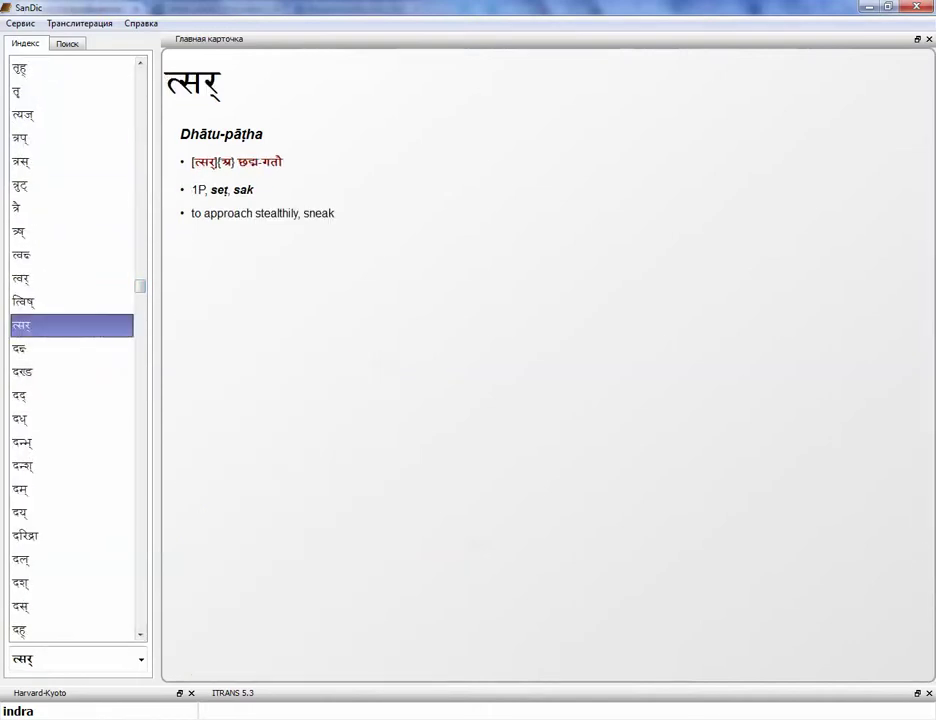
Change the program's interface language to English and acknowledge the restart notice.
click(140, 23)
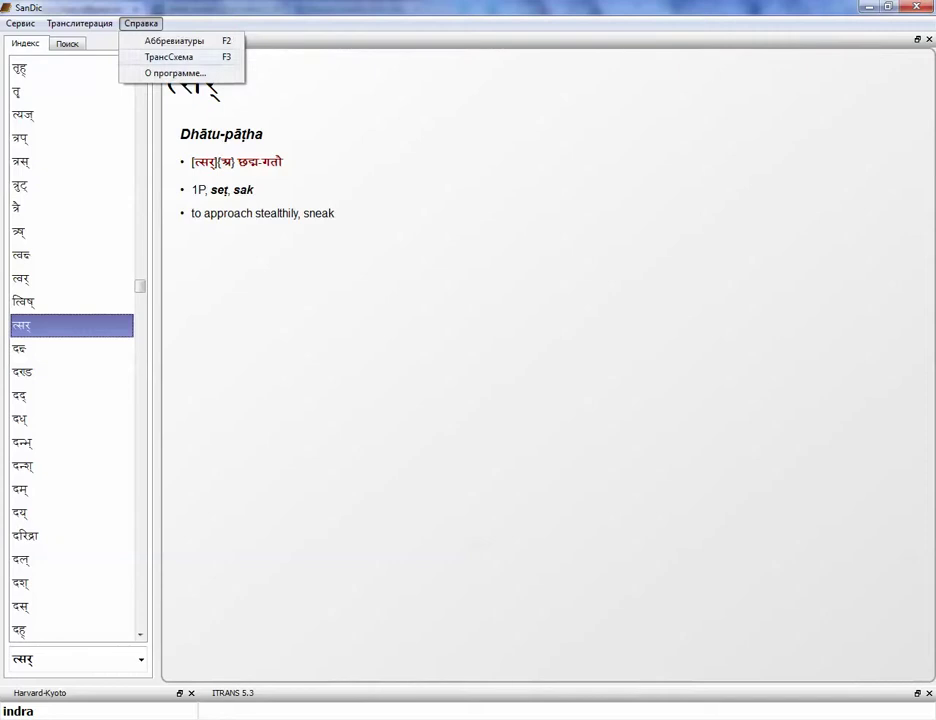
mouse_move(20, 23)
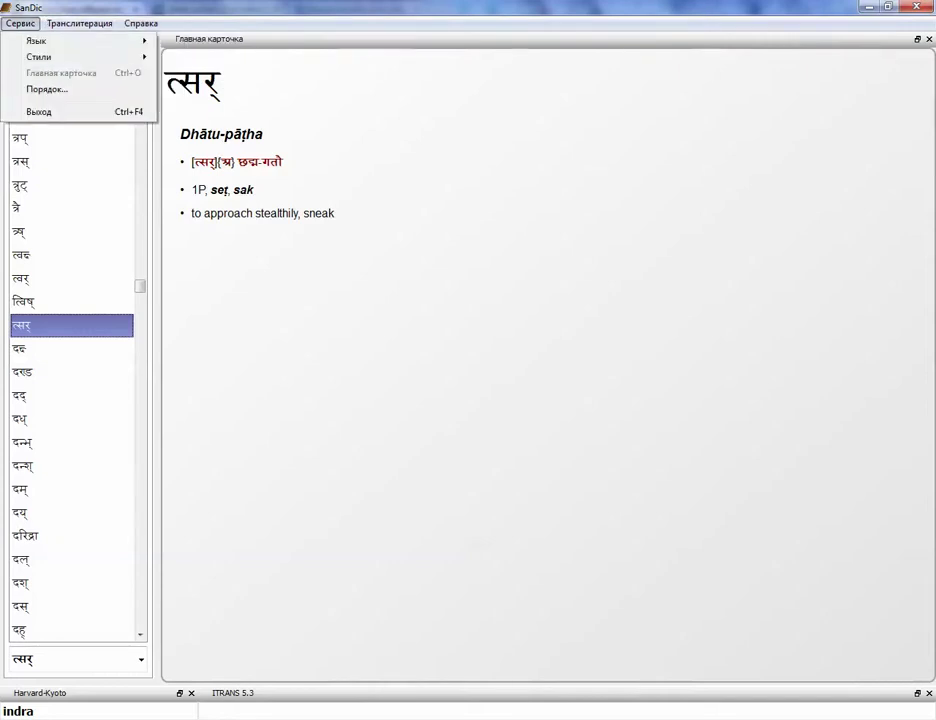
key(Down)
key(Right)
key(Return)
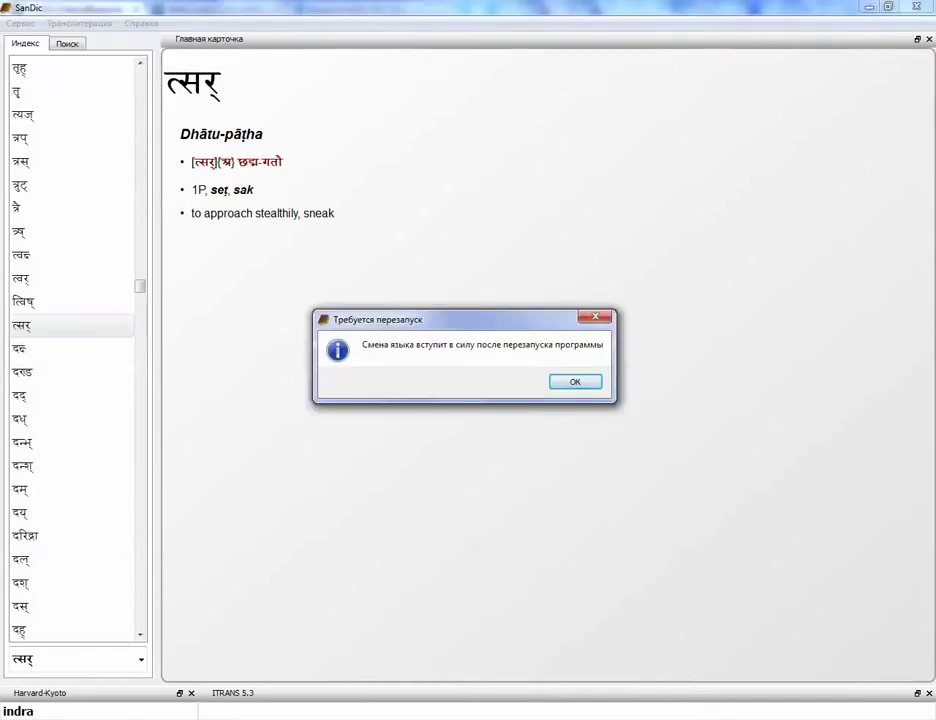
key(Return)
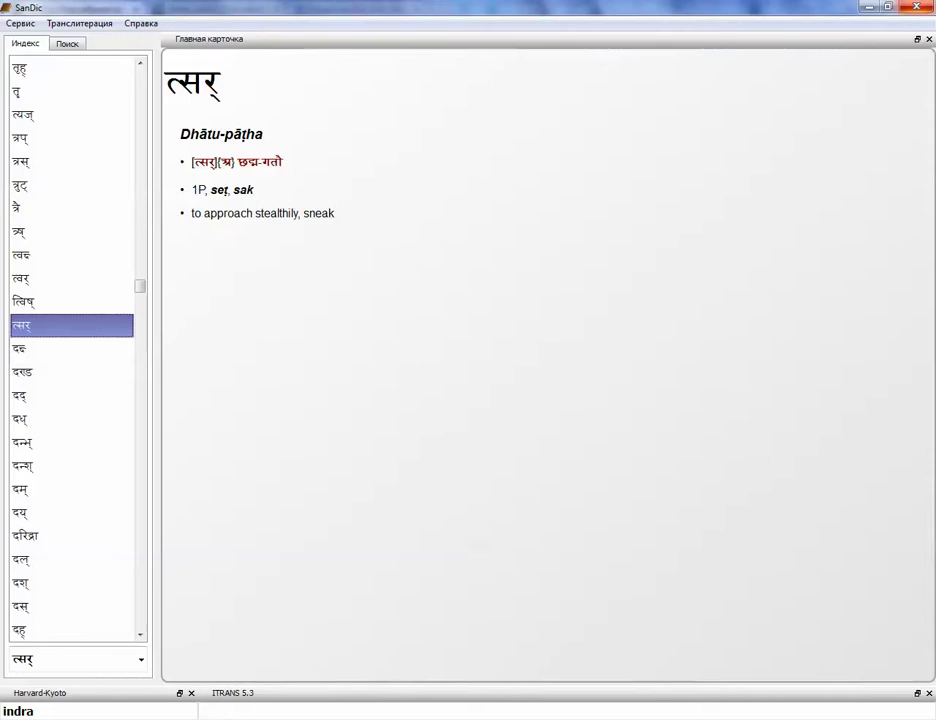
Close SanDic and relaunch it from sandic_w32s.exe in the Downloads folder.
key(alt+F4)
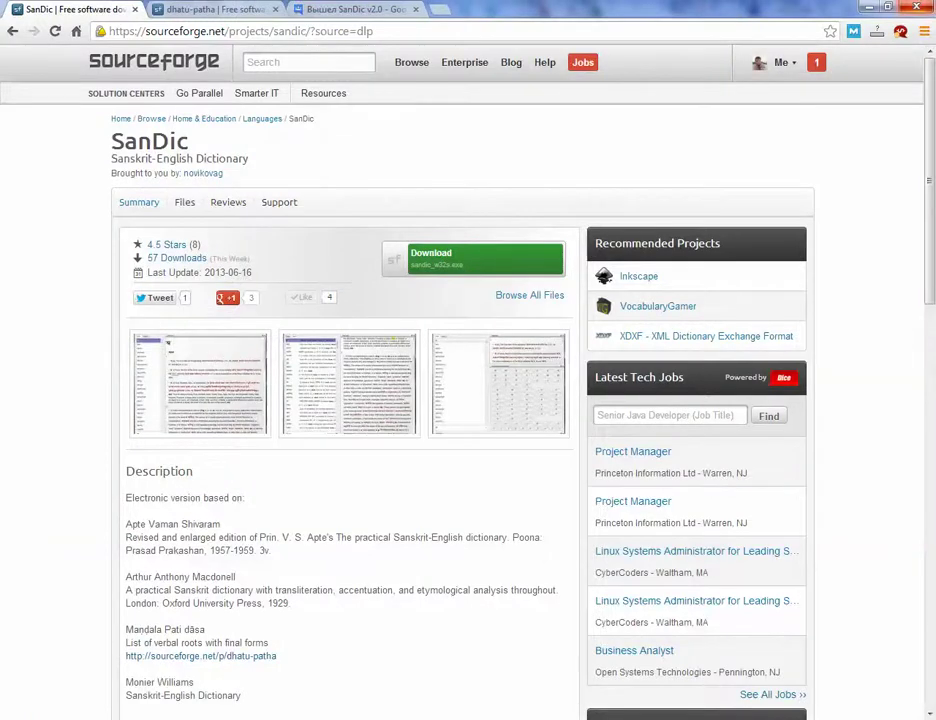
mouse_move(101, 718)
click(101, 645)
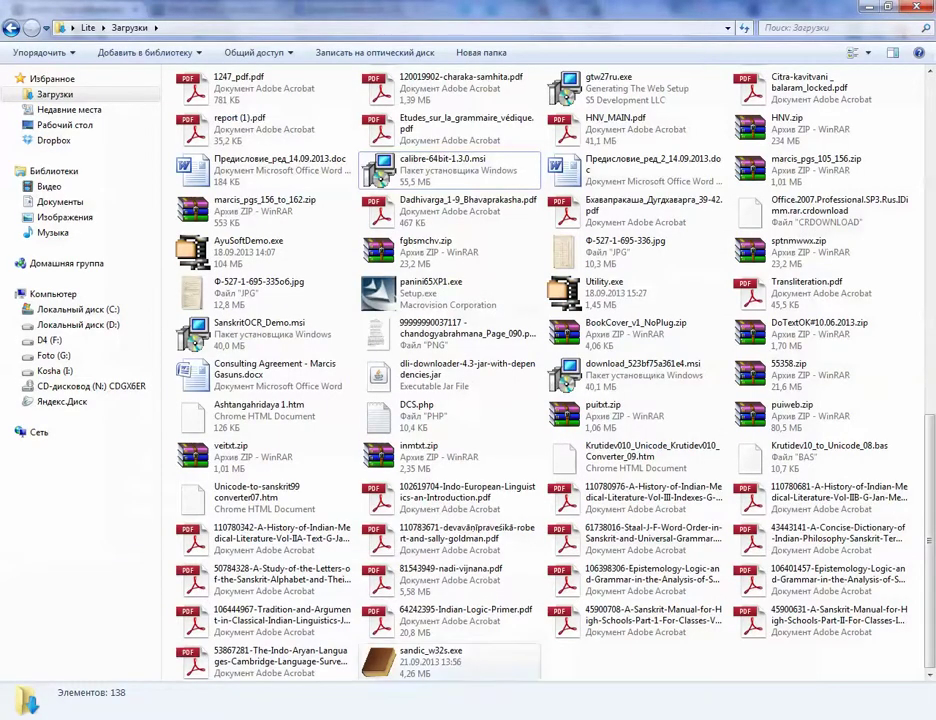
double_click(448, 662)
key(Return)
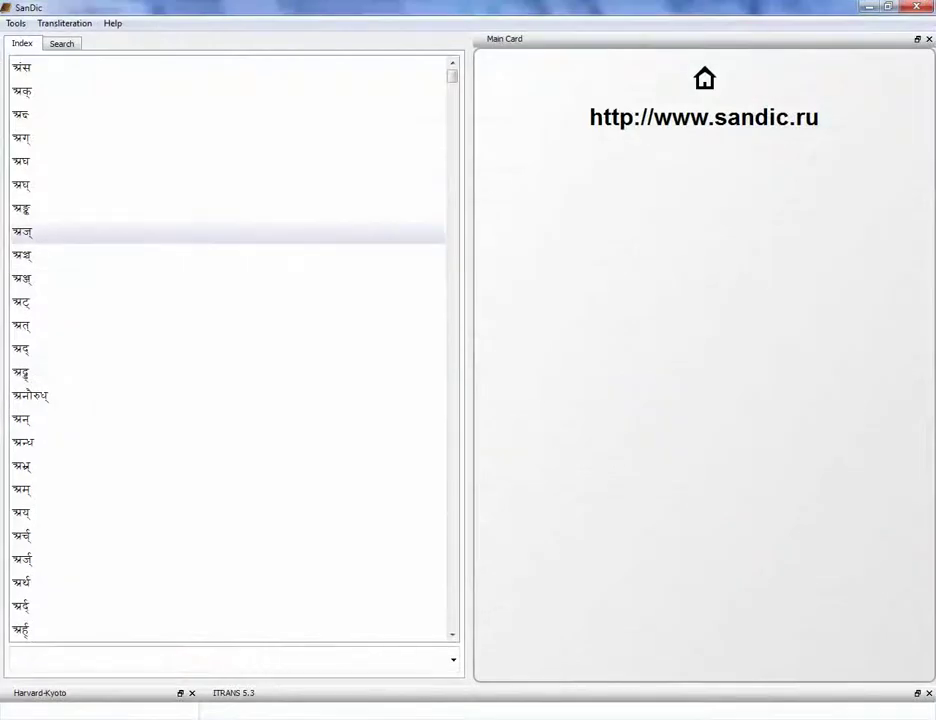
click(15, 22)
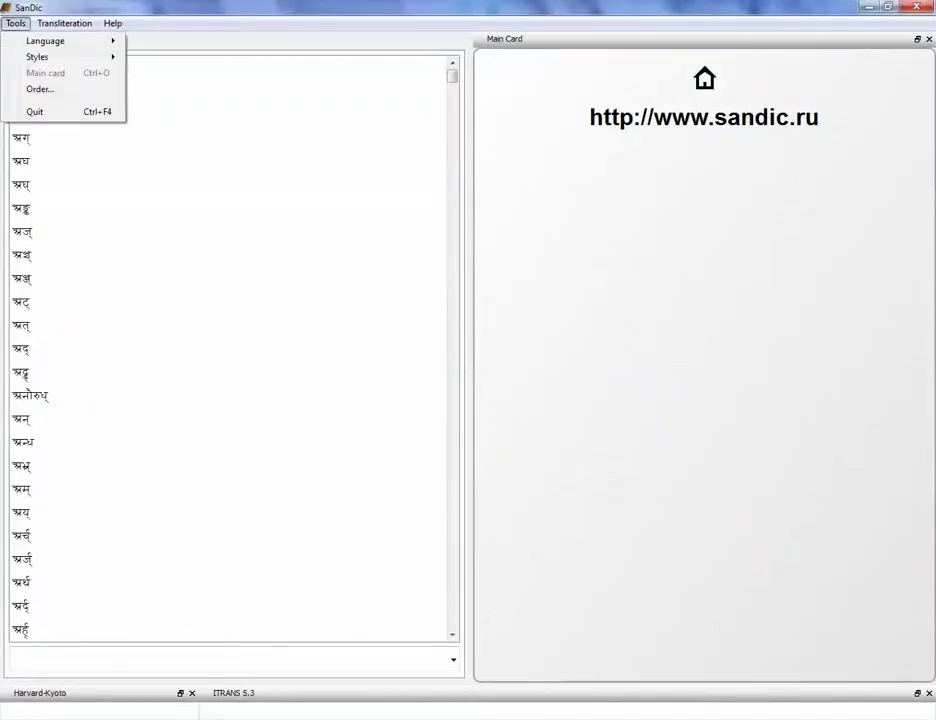
mouse_move(50, 57)
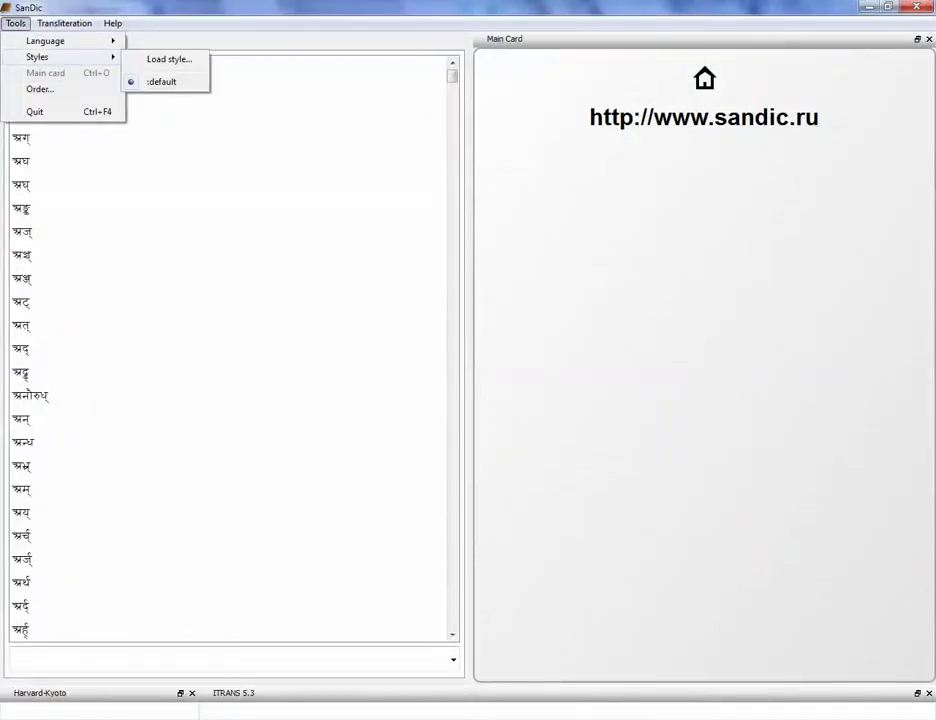
mouse_move(64, 23)
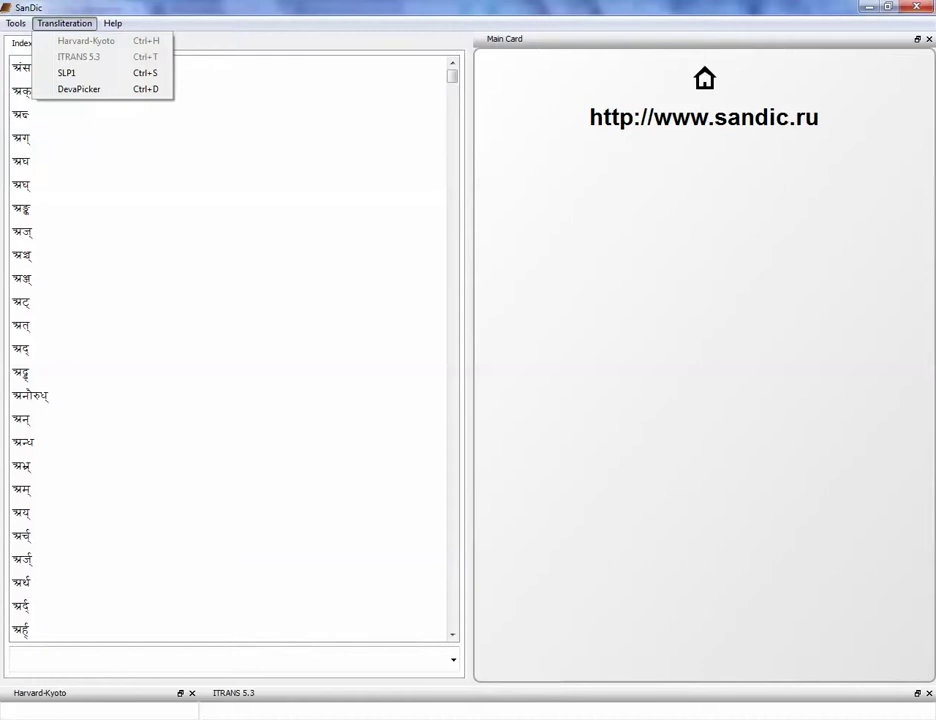
View the index entries for अघ् and तृण्.
click(112, 185)
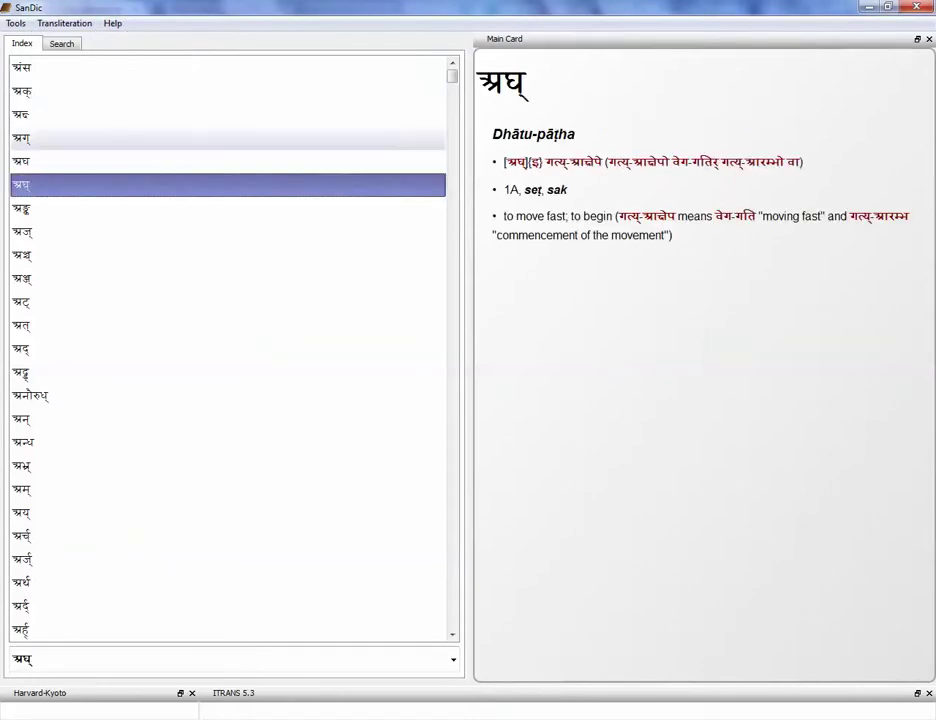
drag(452, 76, 452, 276)
click(300, 349)
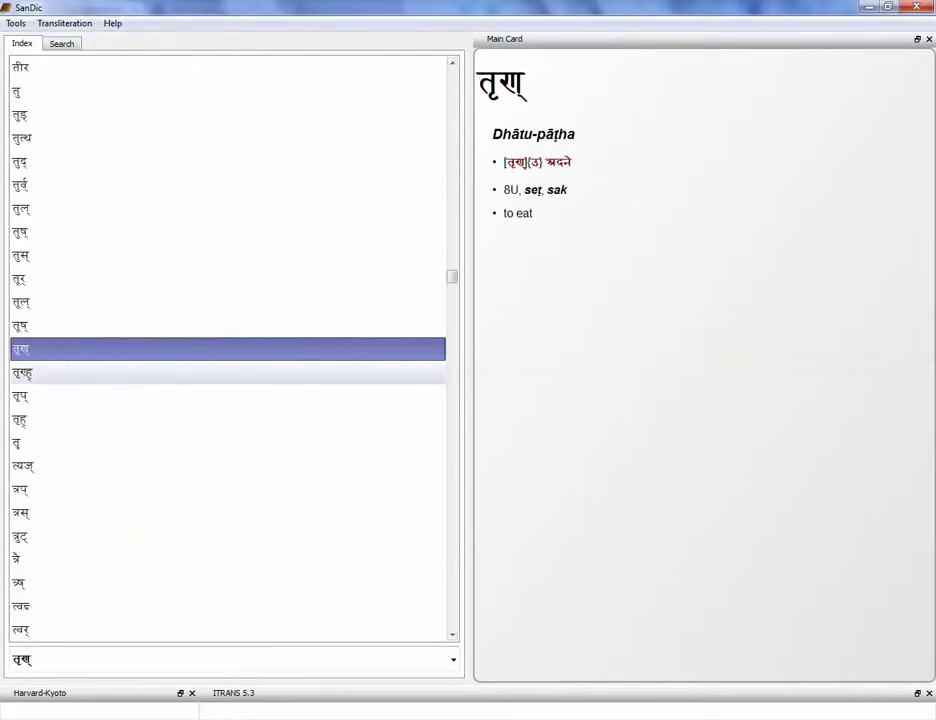
Browse the root index entry by entry from तृण् to मा, viewing each card, and skim further down the list to the ष roots.
key(Down)
key(Down)
key(Down)
key(Down)
key(Down)
key(Down)
key(Down)
key(Down)
key(Down)
key(Down)
key(Down)
key(Down)
key(Down)
key(Down)
key(Down)
key(Down)
key(Down)
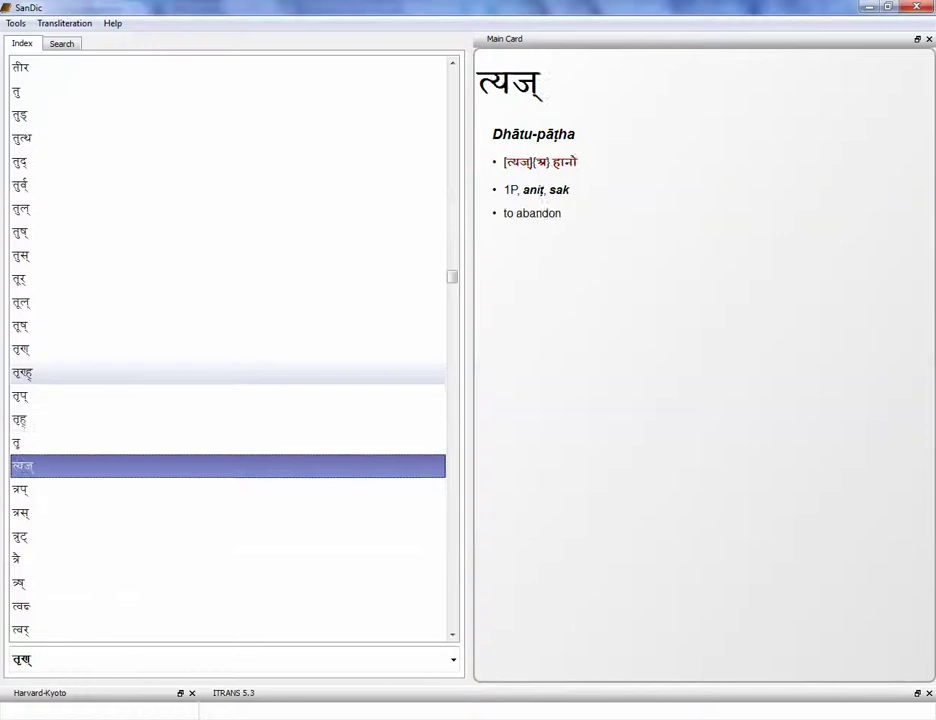
key(Down)
key(Down)
key(Down)
key(Down)
key(Down)
key(Down)
key(Down)
key(Down)
key(Down)
key(Down)
key(Down)
key(Down)
key(Down)
key(Down)
key(Down)
key(Down)
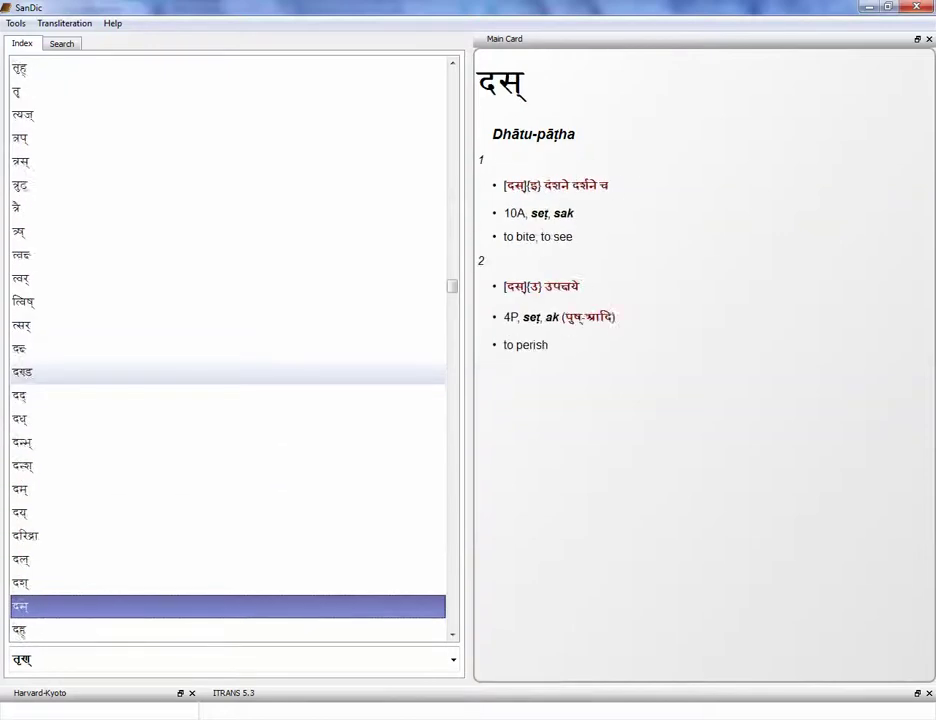
key(Down)
key(Down)
key(Down)
key(Down)
key(Down)
key(Down)
key(Down)
key(Down)
key(Down)
key(Down)
key(Down)
key(Down)
key(Down)
key(Down)
key(Down)
key(Down)
key(Down)
key(Down)
key(Down)
key(Down)
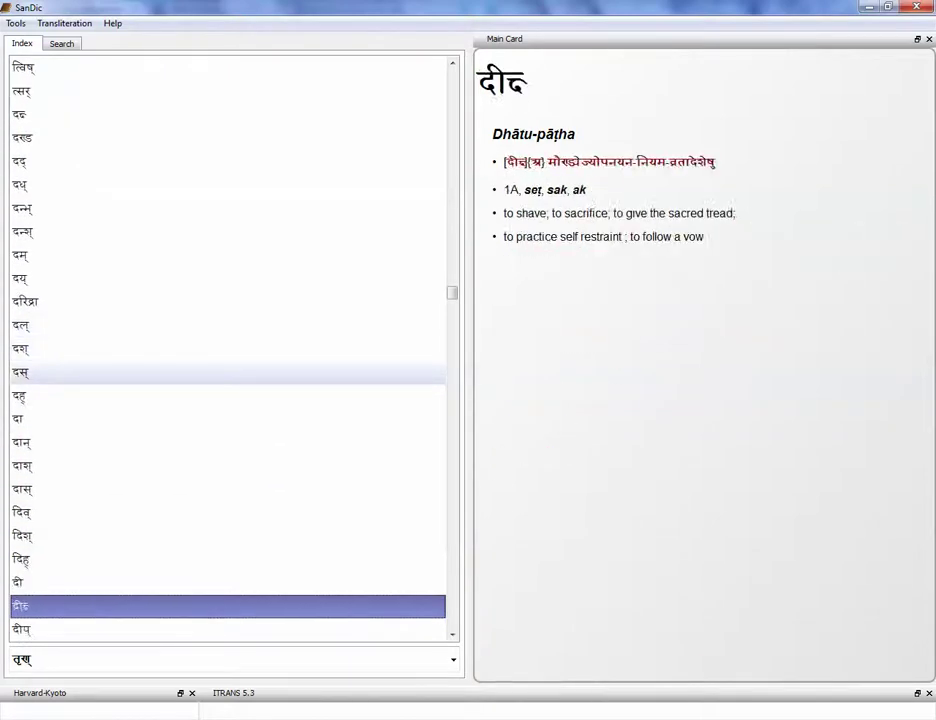
key(Down)
key(Down)
key(Down)
key(Down)
key(Down)
key(Down)
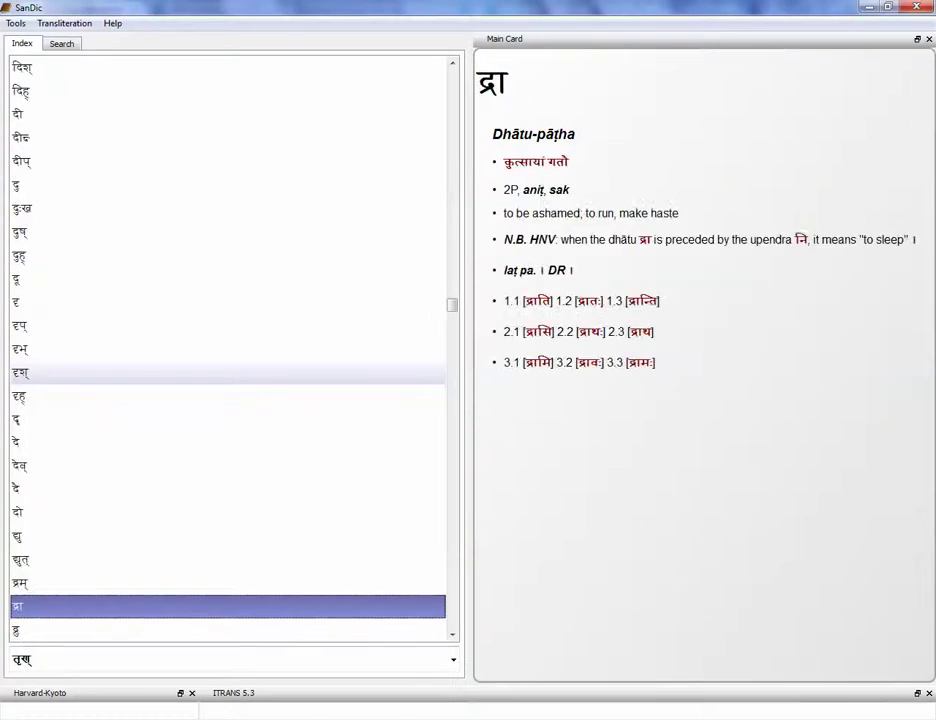
key(Down)
key(Down)
key(Down)
key(Down)
key(Down)
key(Down)
key(Down)
key(Down)
key(Down)
key(Down)
key(Down)
key(Down)
key(Down)
key(Down)
key(Down)
key(Down)
key(Down)
key(Down)
key(Down)
key(Down)
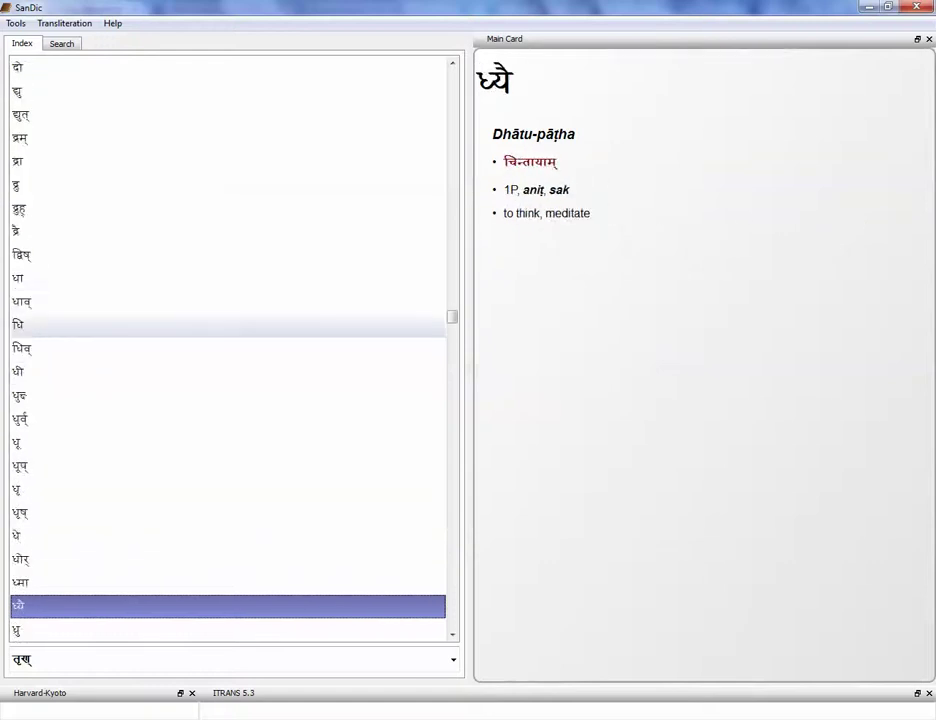
key(Down)
key(Down)
key(Down)
key(Down)
key(Down)
key(Down)
key(Down)
key(Down)
key(Down)
key(Down)
key(Down)
key(Down)
key(Down)
key(Down)
key(Down)
key(Down)
key(Down)
key(Down)
key(Down)
key(Down)
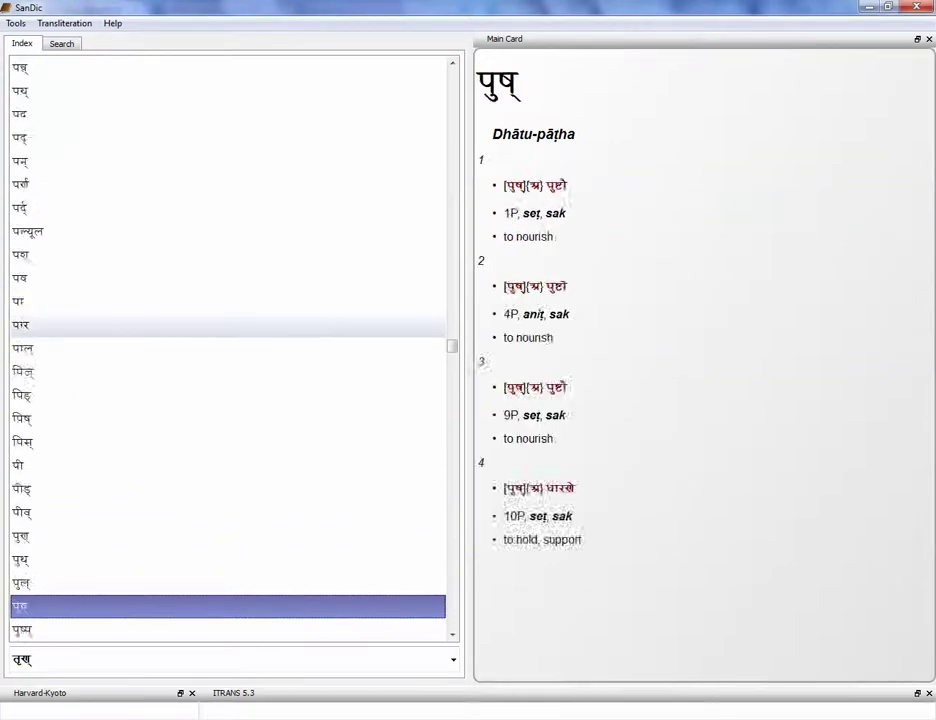
key(Down)
key(Down)
key(Down)
key(Down)
key(Down)
key(Down)
key(Down)
key(Down)
key(Down)
key(Down)
key(Down)
key(Down)
key(Down)
key(Down)
key(Down)
key(Down)
key(Down)
key(Down)
key(Down)
key(Down)
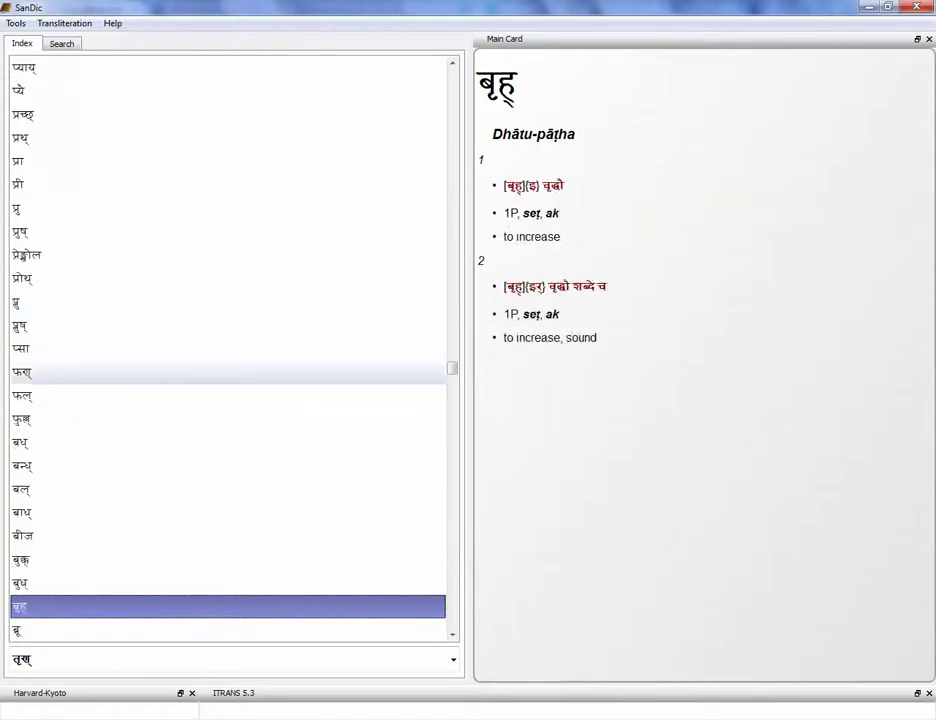
key(Down)
key(Down)
key(Down)
key(Down)
key(Down)
key(Down)
key(Down)
key(Down)
key(Down)
key(Down)
key(Down)
key(Down)
key(Down)
key(Down)
key(Down)
key(Down)
key(Down)
key(Down)
key(Down)
key(Down)
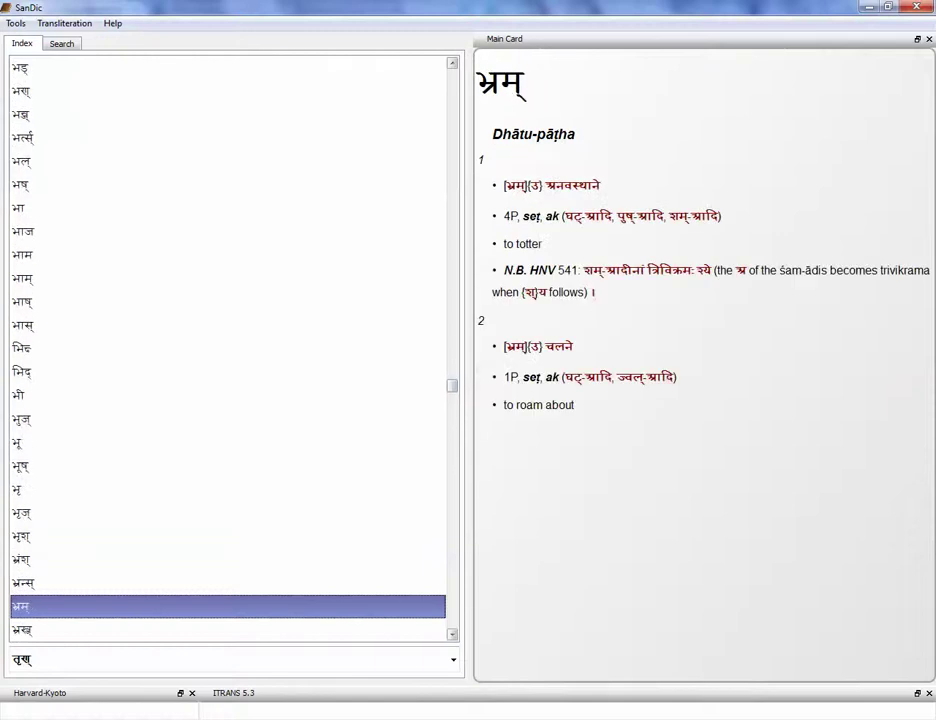
key(Down)
key(Down)
key(Down)
key(Down)
drag(452, 397, 452, 573)
Copy the entire मा entry from the main card and paste it into a new EmEditor document.
key(ctrl+a)
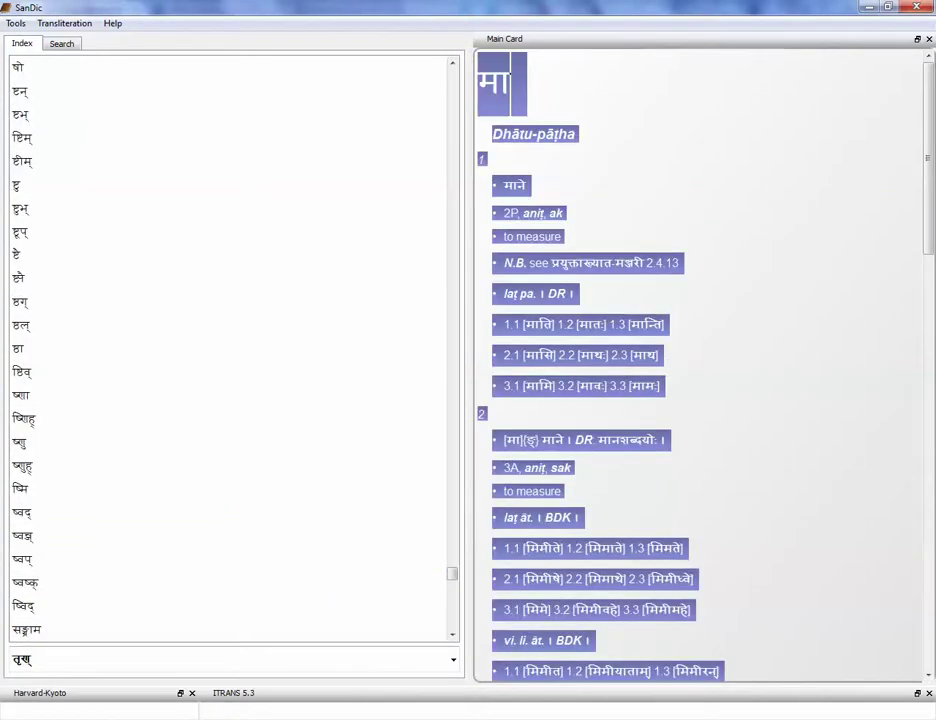
key(alt+Tab)
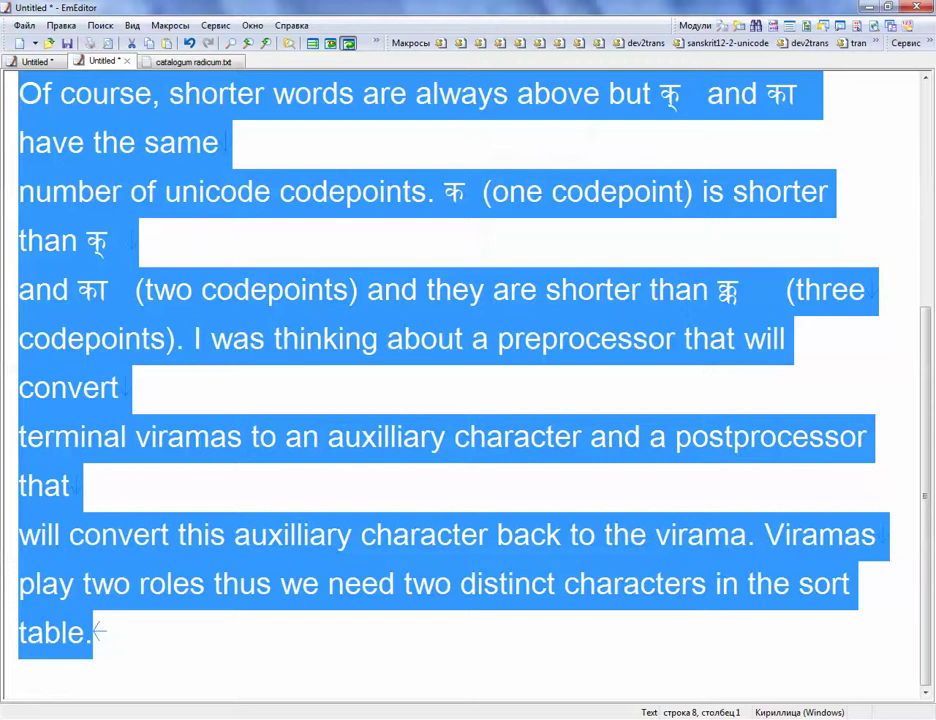
key(ctrl+n)
key(ctrl+v)
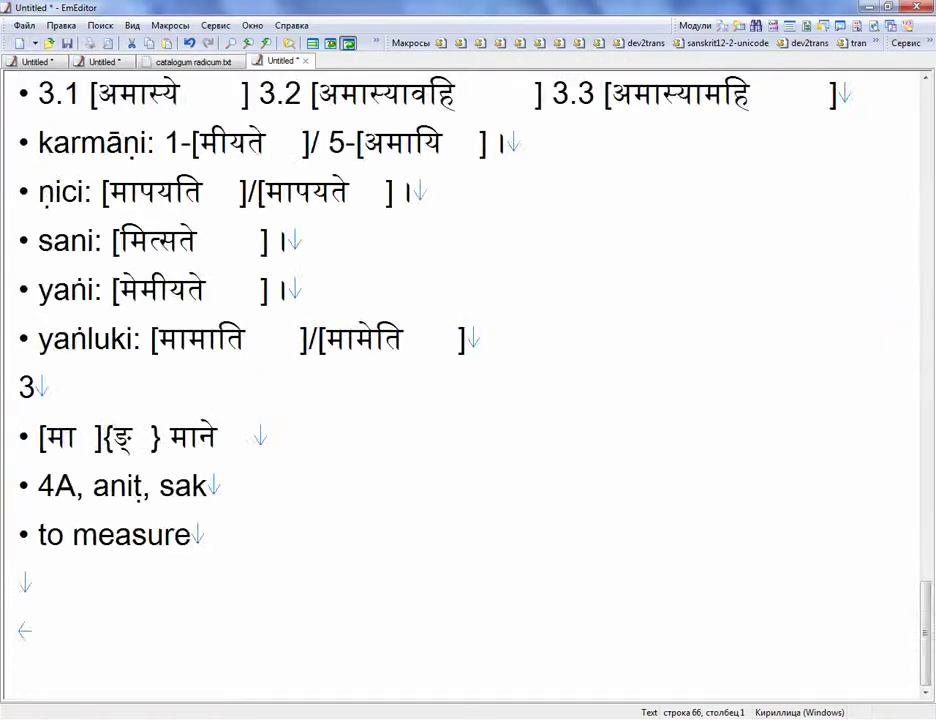
Review the pasted मा entry from its beginning, highlighting parts of the laṭ āt. conjugation rows in section 2.
scroll(468, 380, up, 18)
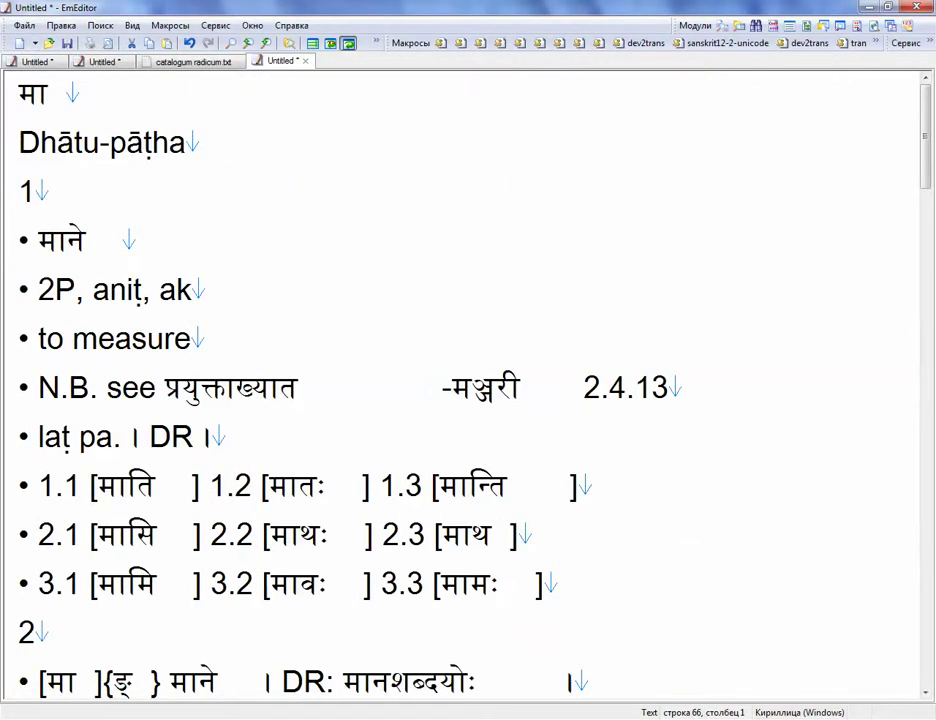
scroll(468, 380, down, 4)
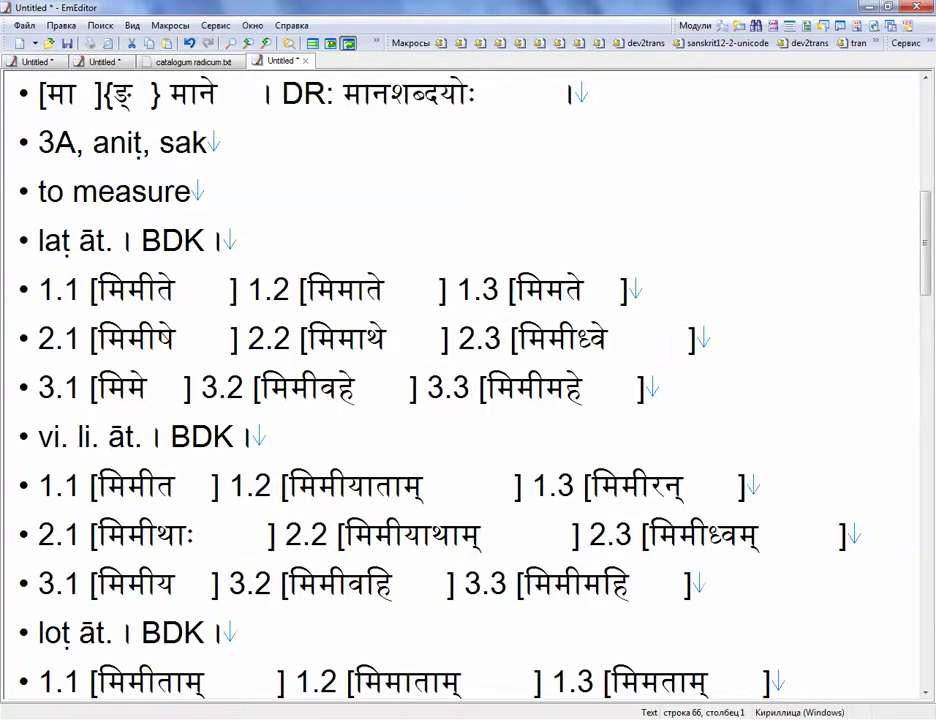
drag(697, 339, 591, 339)
click(511, 339)
drag(194, 290, 402, 290)
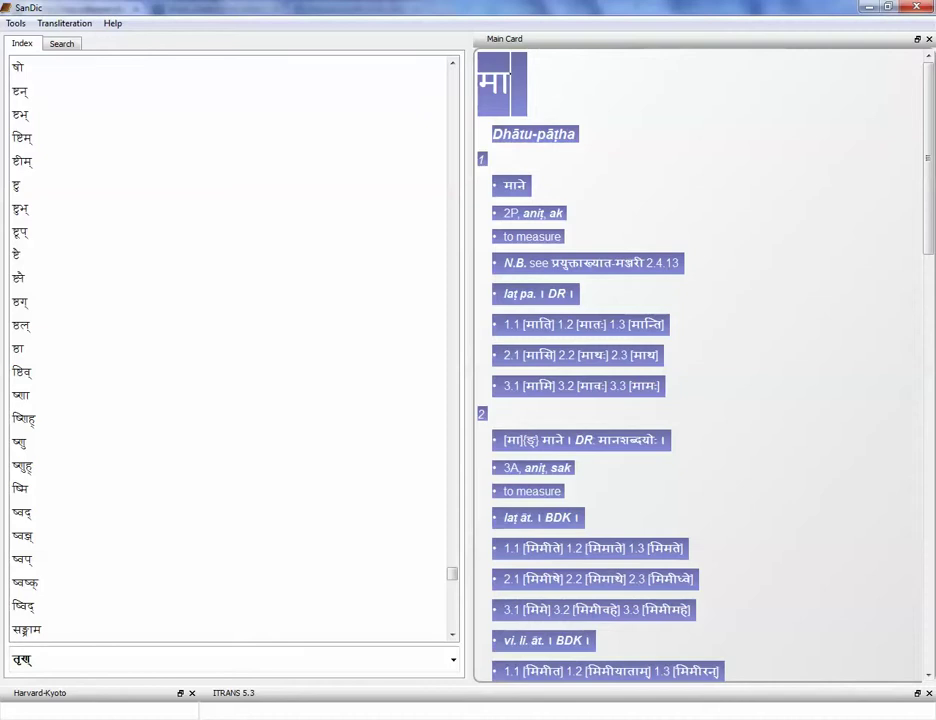
Switch to the SanDic files page on SourceForge, highlight the size of sandic.db.zip and open that file's download.
key(alt+Tab)
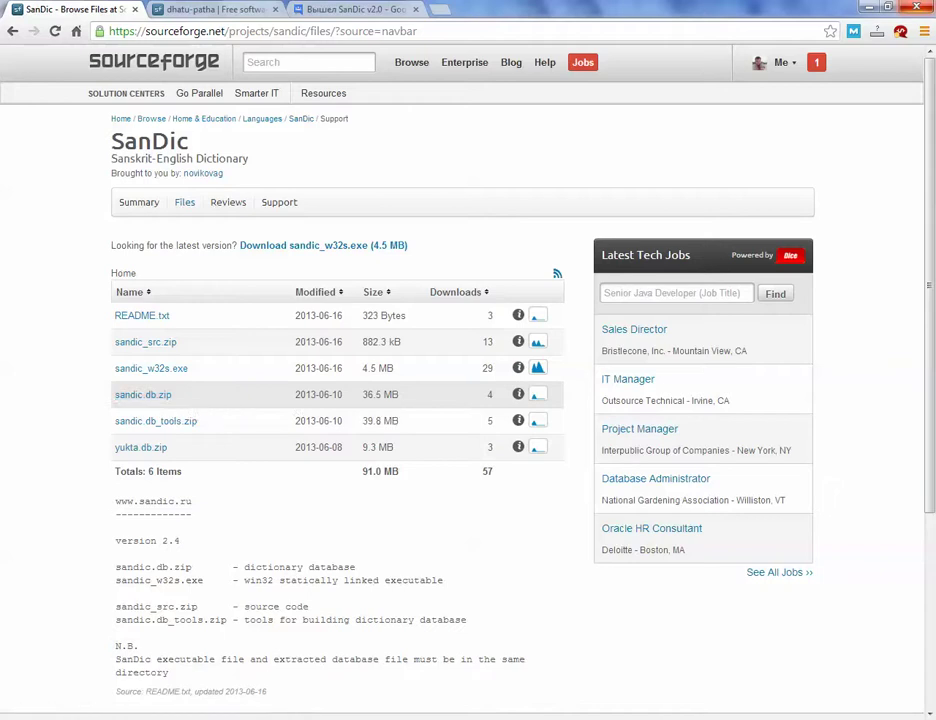
drag(400, 395, 362, 395)
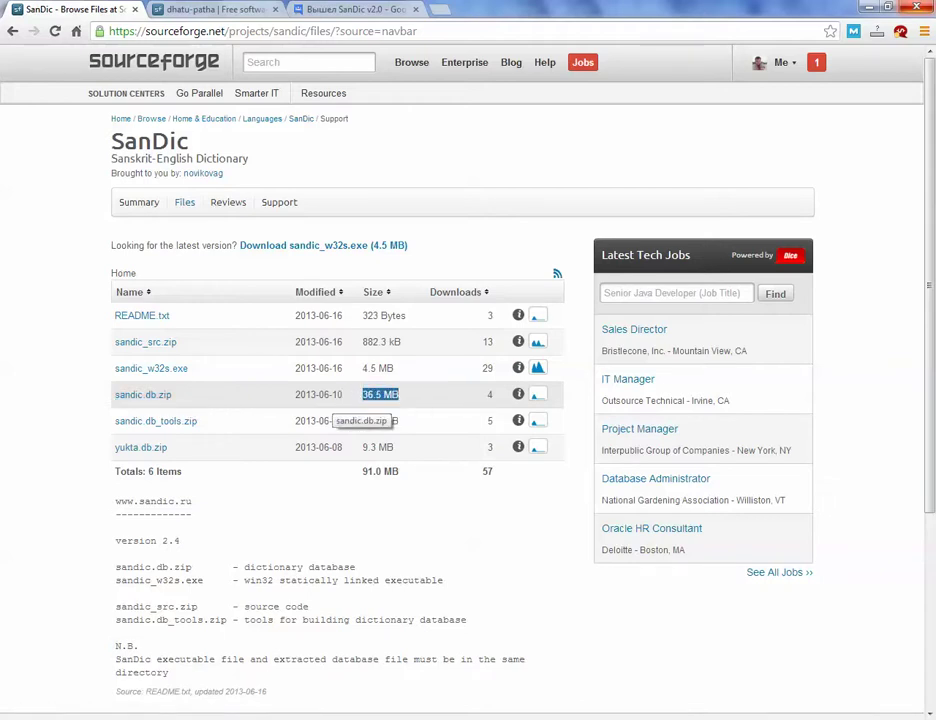
click(143, 395)
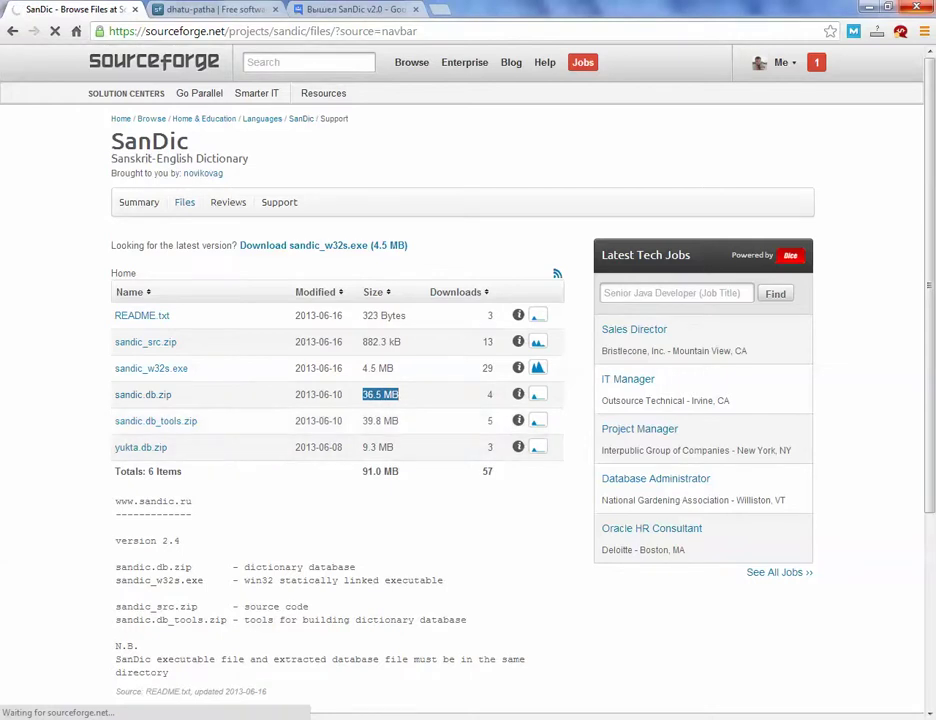
Examine the README descriptions of the downloads, highlighting the lines for sandic_w32s.exe, sandic_src.zip and sandic.db_tools.zip.
scroll(468, 400, down, 1)
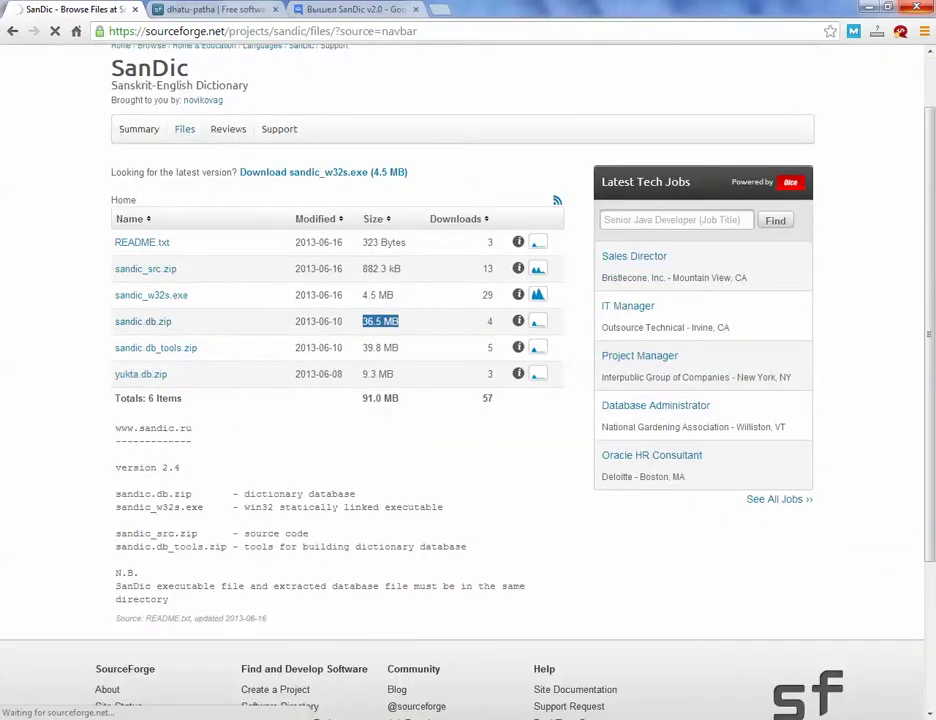
drag(115, 507, 443, 507)
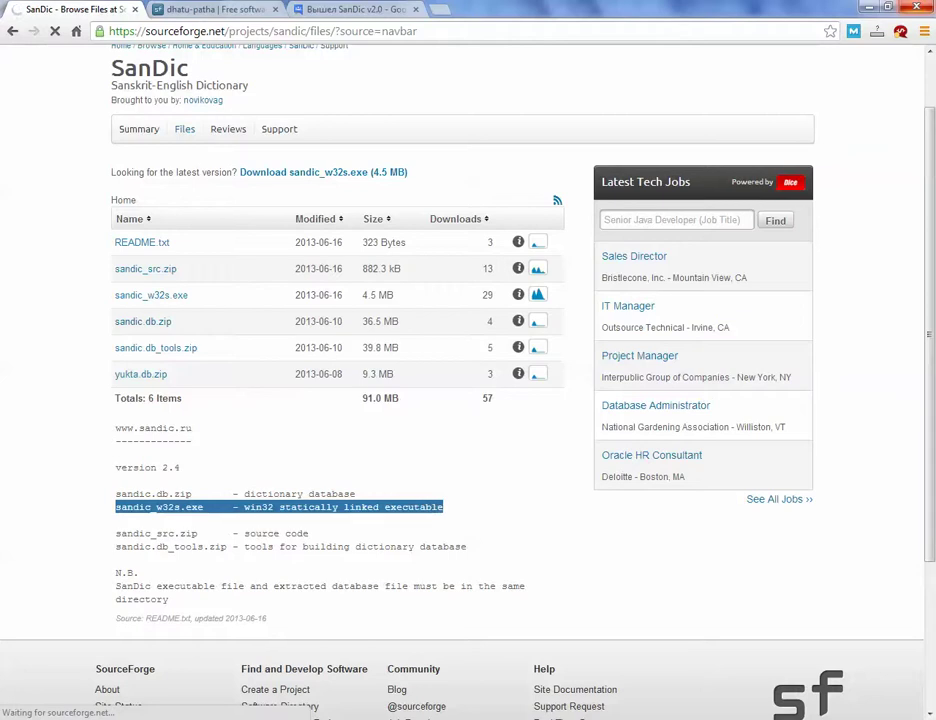
drag(115, 533, 309, 533)
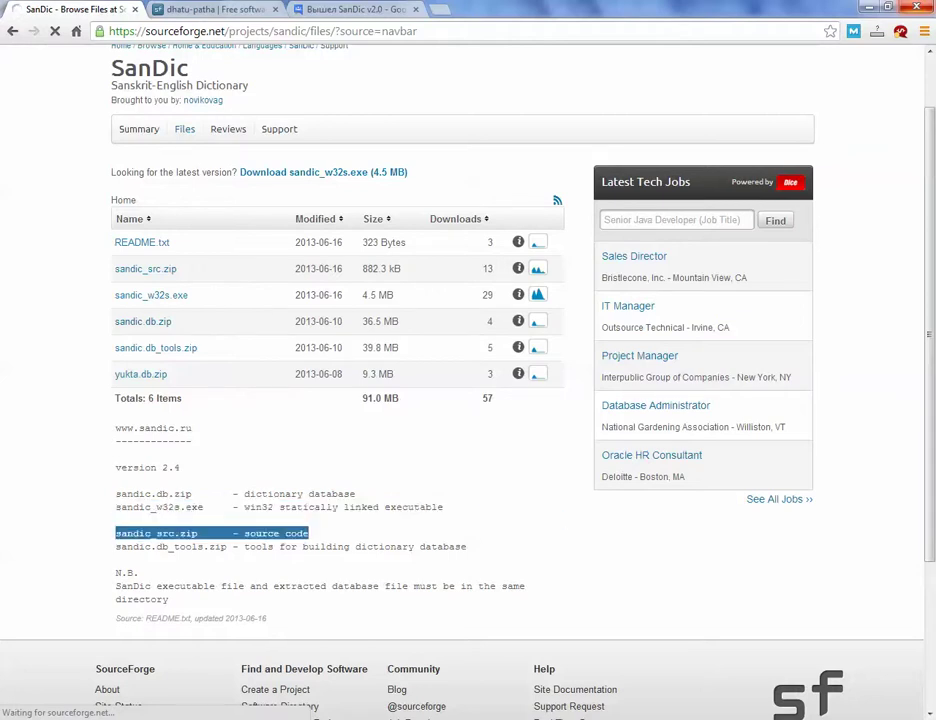
drag(115, 546, 467, 546)
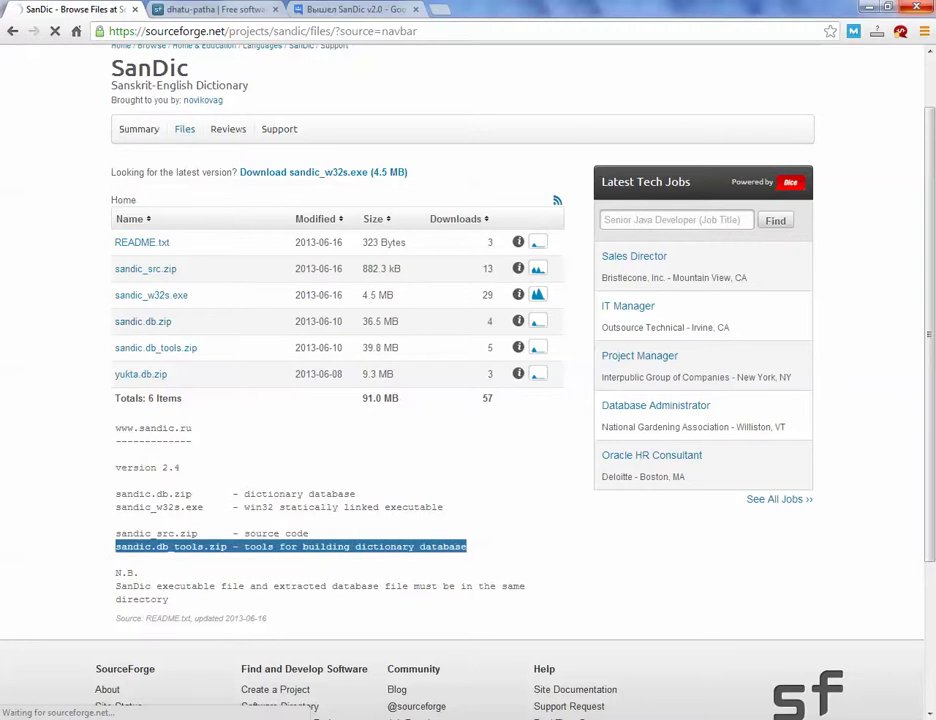
Highlight the README line describing sandic.db.zip and try to reload that file's download page.
drag(115, 494, 356, 494)
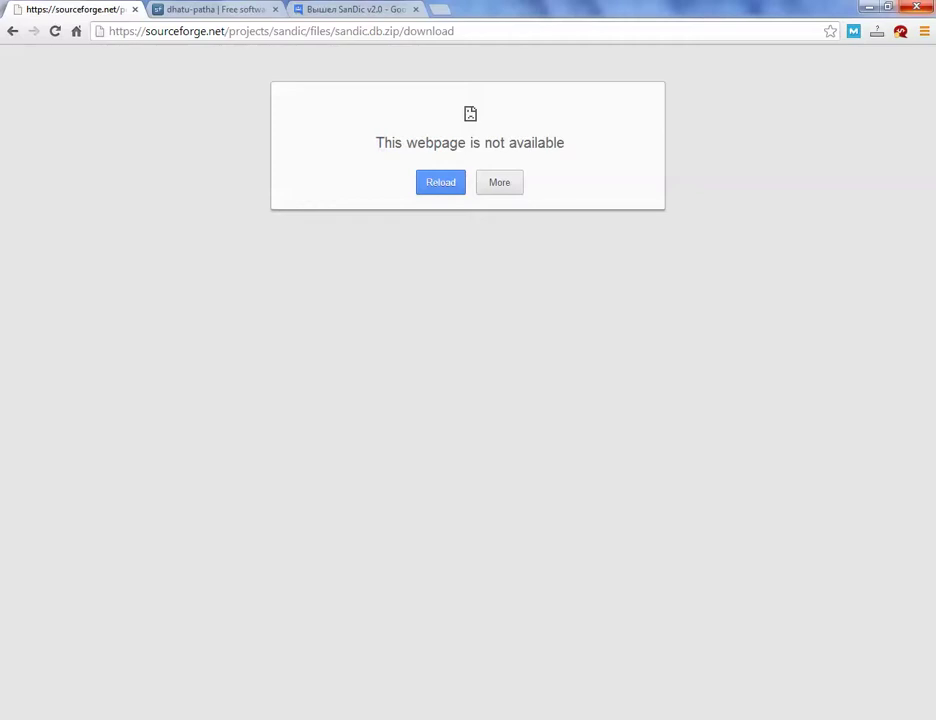
click(440, 182)
key(F5)
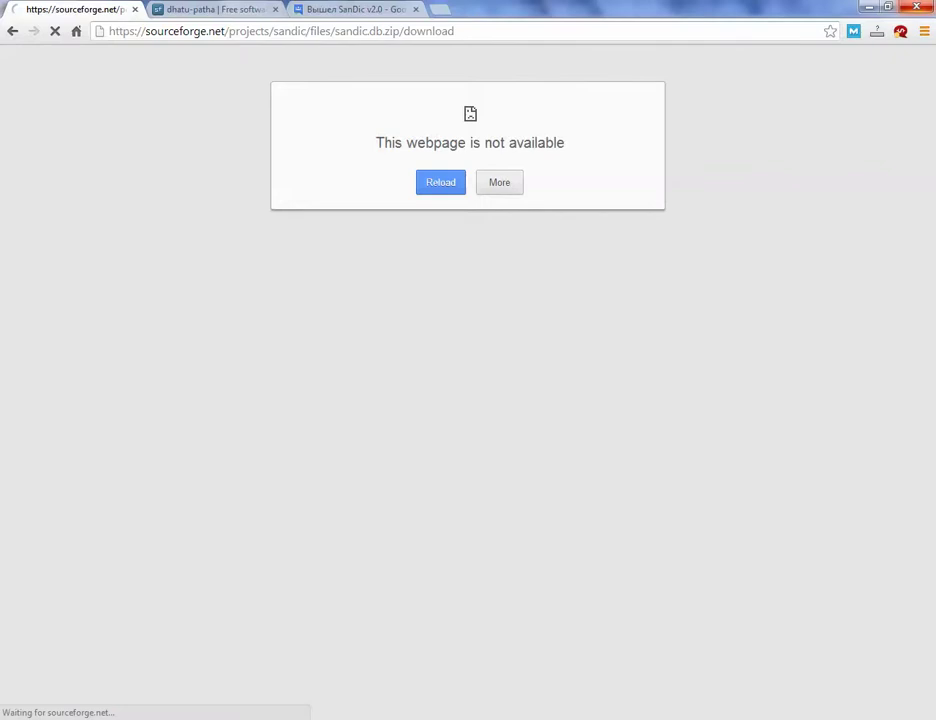
Switch to the dhatu-patha project on SourceForge and view its three program screenshots one after another.
key(ctrl+Tab)
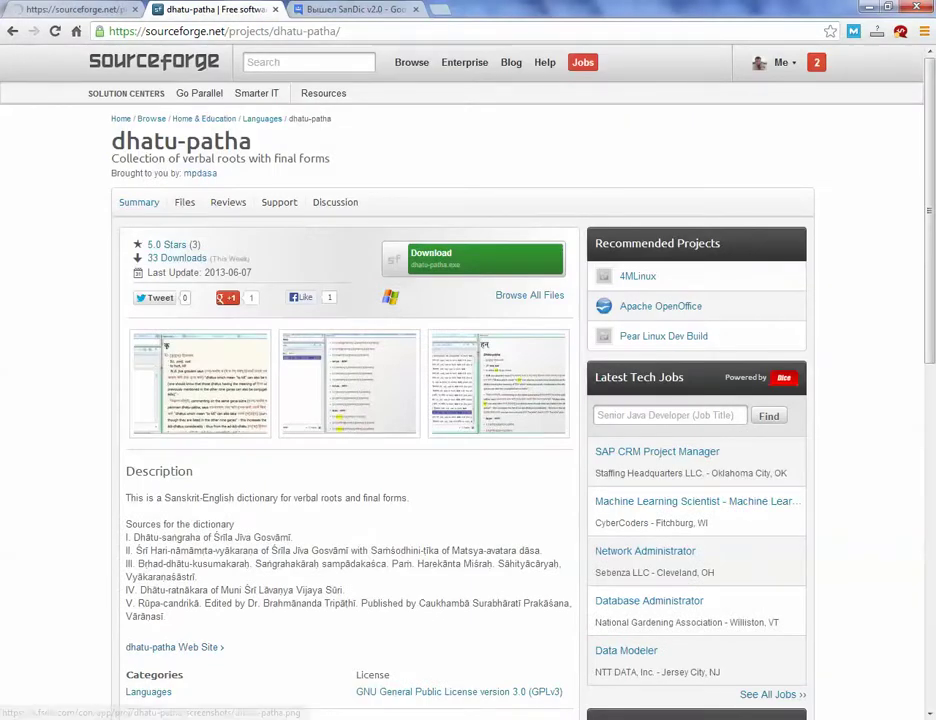
click(195, 380)
key(Escape)
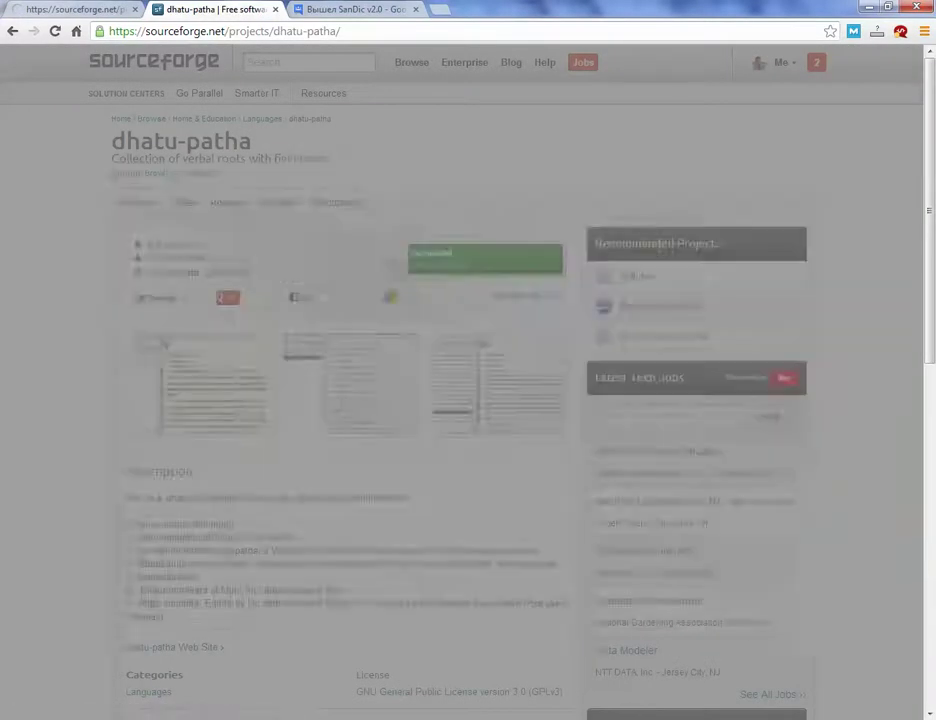
click(349, 382)
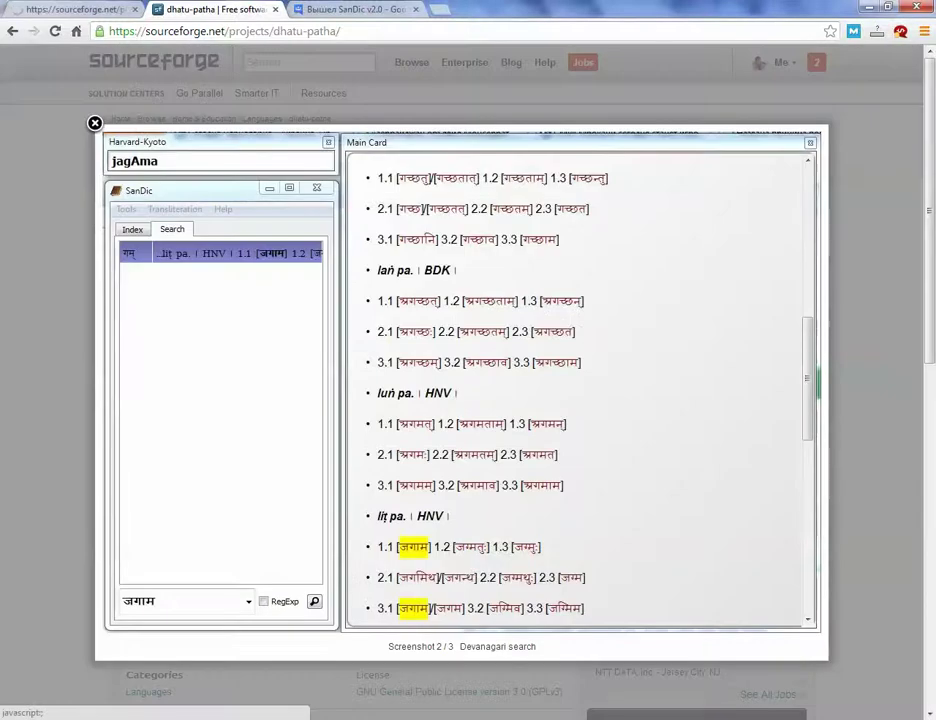
key(Escape)
click(498, 383)
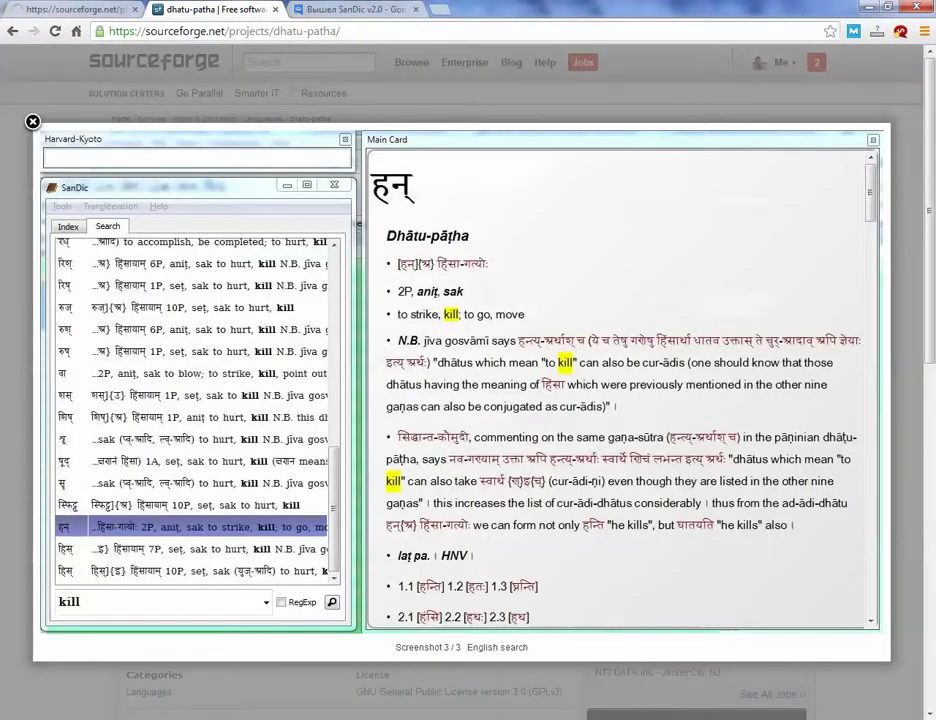
click(32, 122)
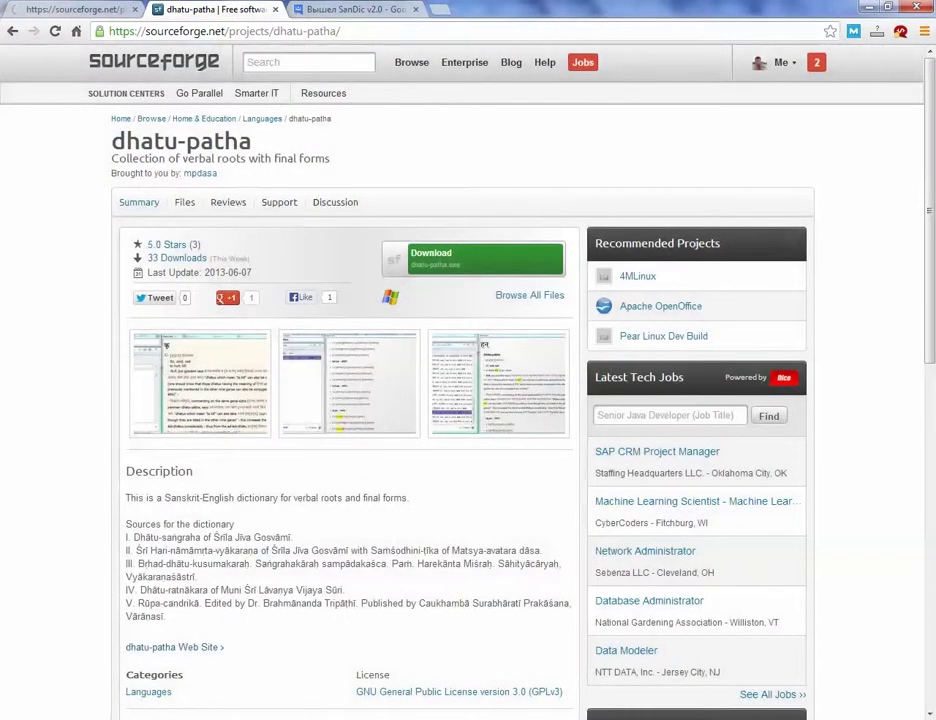
Go to the dhatu-patha project's file list and request the download of sandic.db.
click(185, 202)
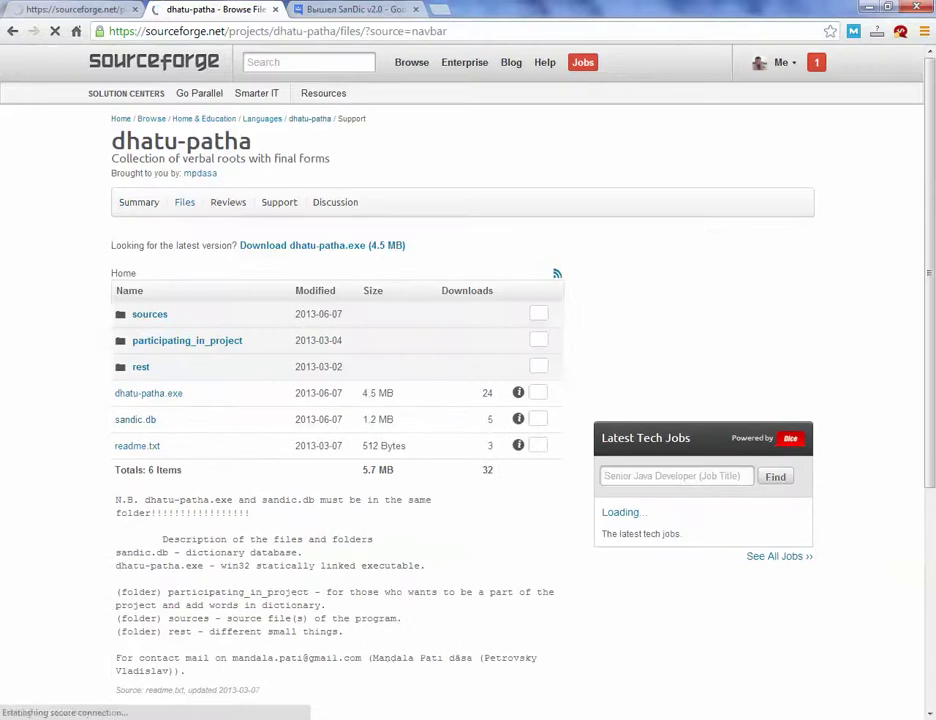
scroll(160, 325, down, 1)
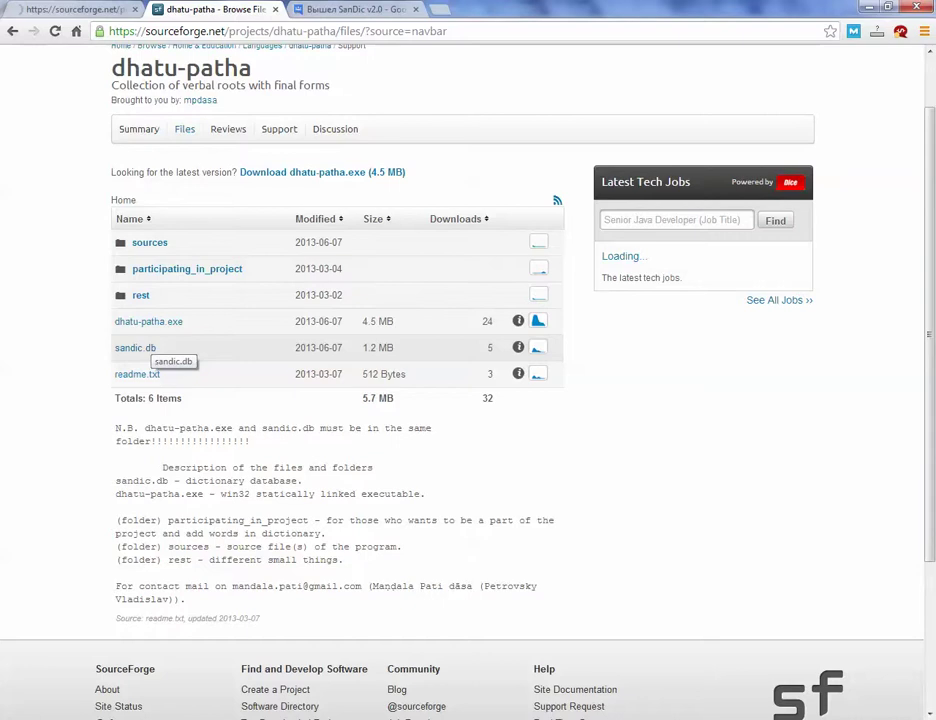
click(135, 347)
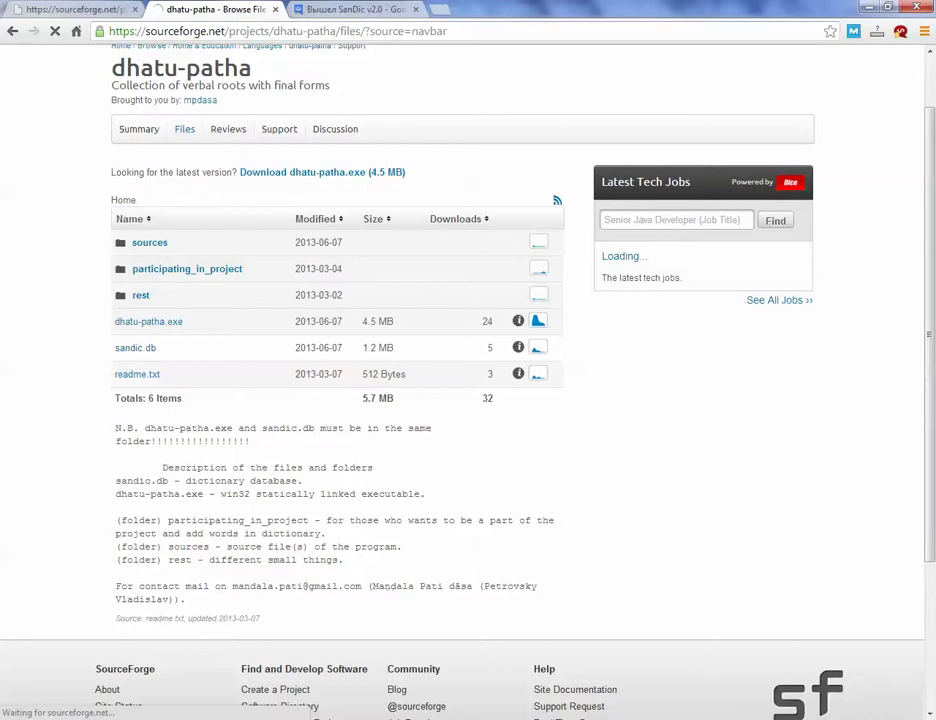
Take the sandic.db.zip page back to the previous page and return to the dhatu-patha sandic.db download page.
click(76, 9)
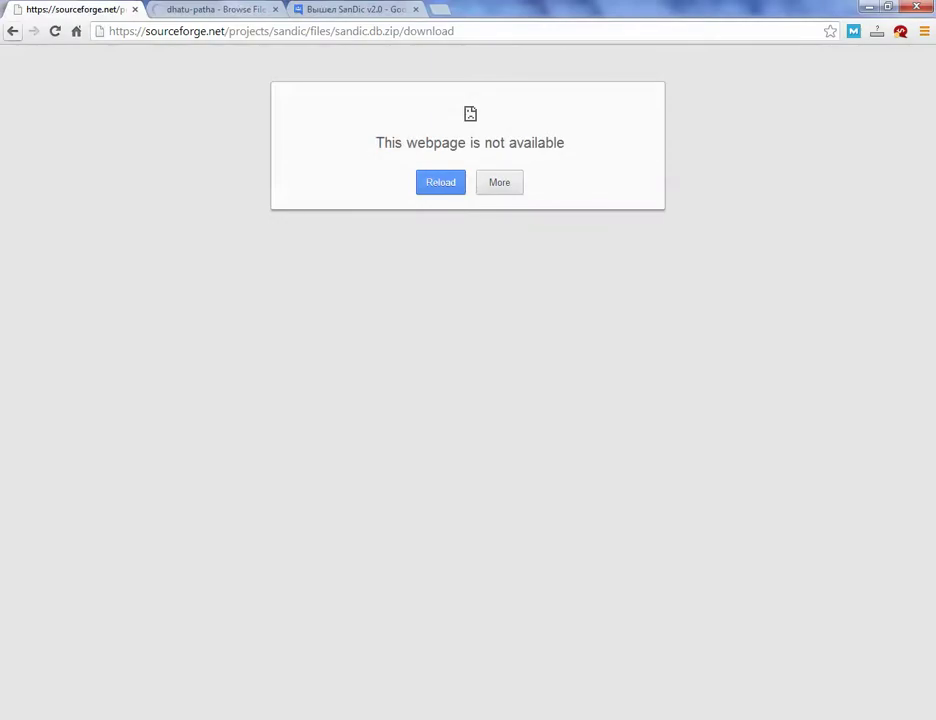
click(13, 31)
click(210, 10)
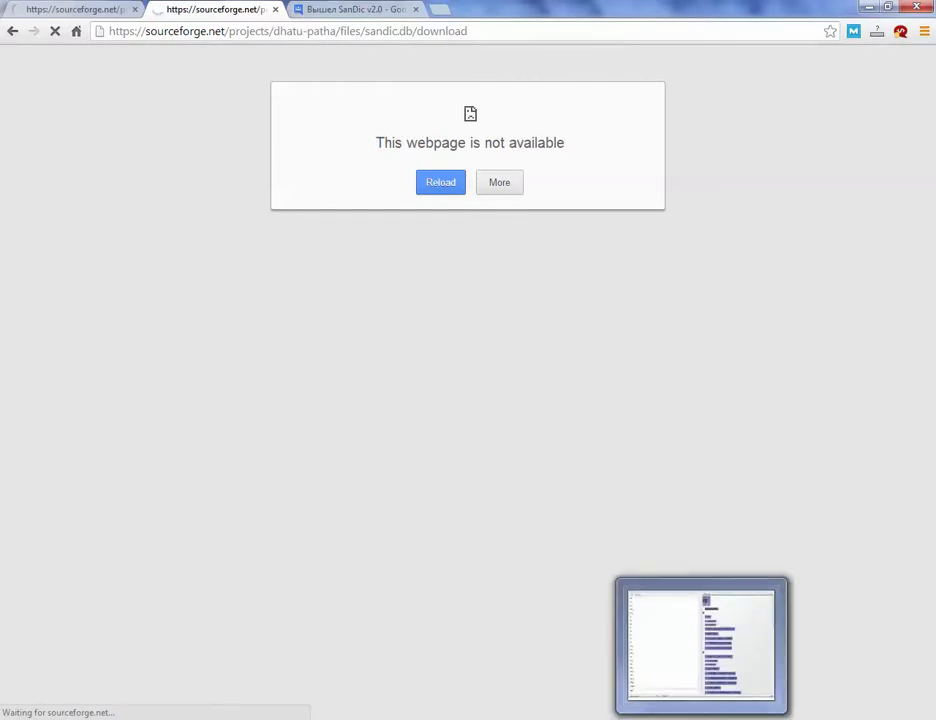
Look through the Загрузки folder in Windows Explorer, stepping through the items whose names begin with d.
click(240, 717)
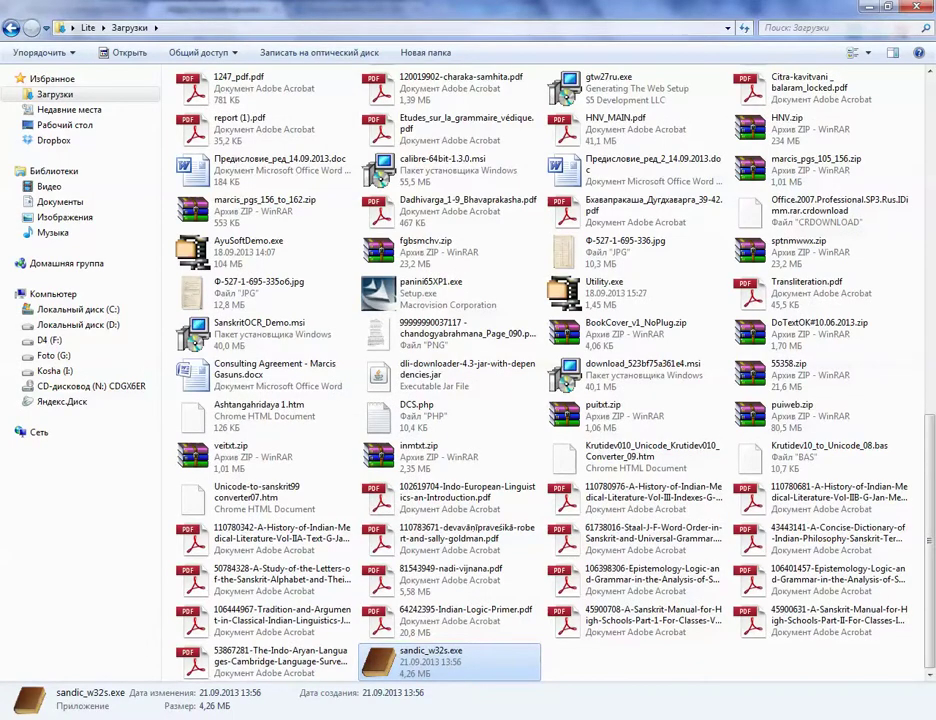
click(580, 663)
drag(580, 663, 386, 662)
click(580, 663)
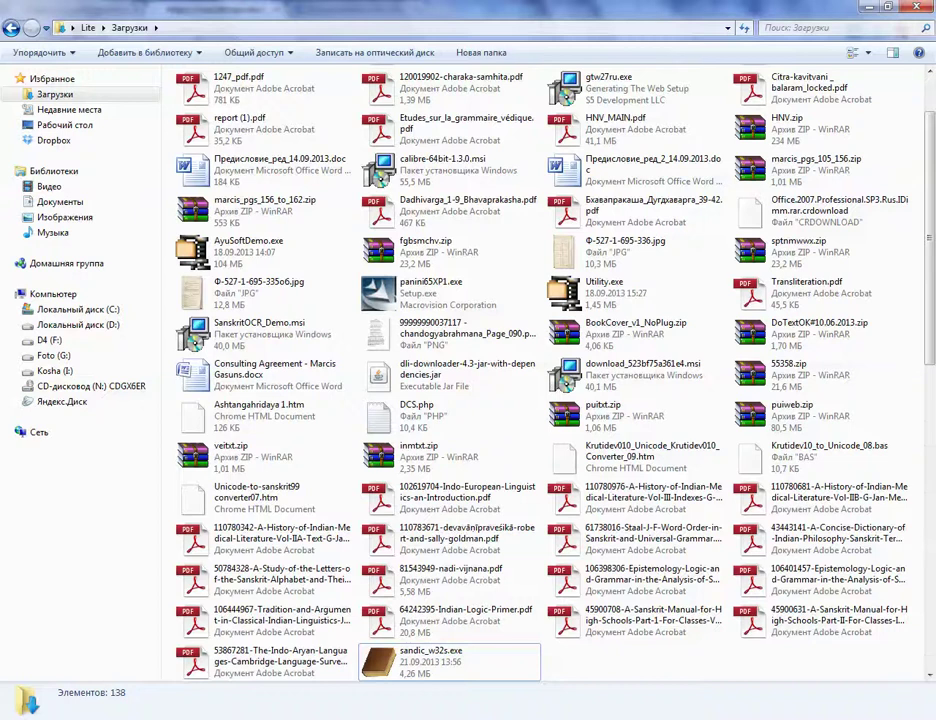
key(d)
key(d)
key(d)
key(d)
key(d)
key(d)
key(d)
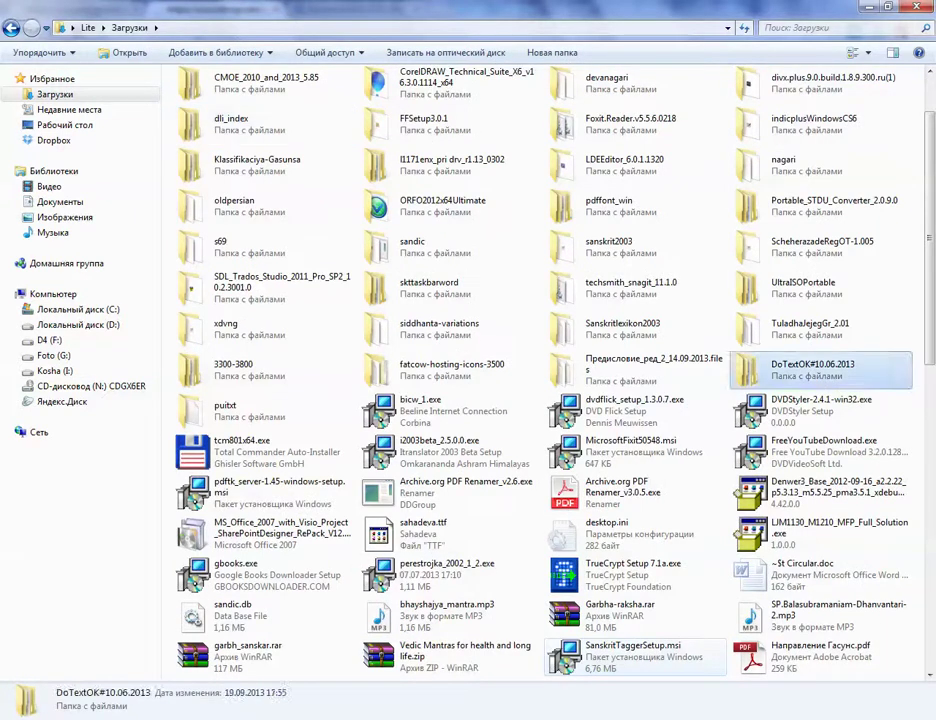
key(d)
key(d)
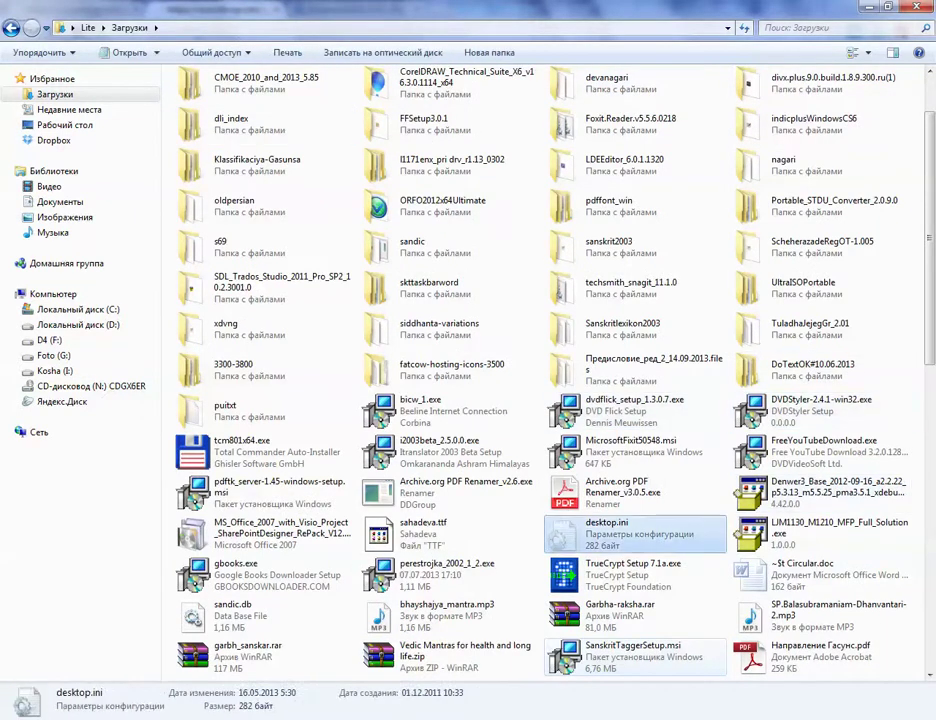
key(d)
key(d)
key(d)
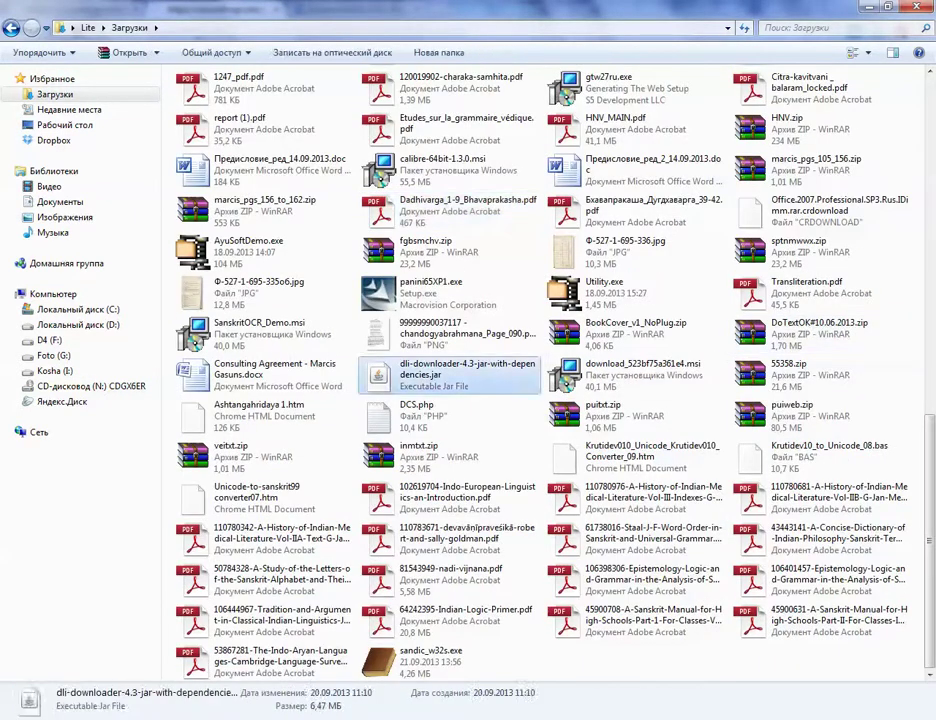
key(d)
key(d)
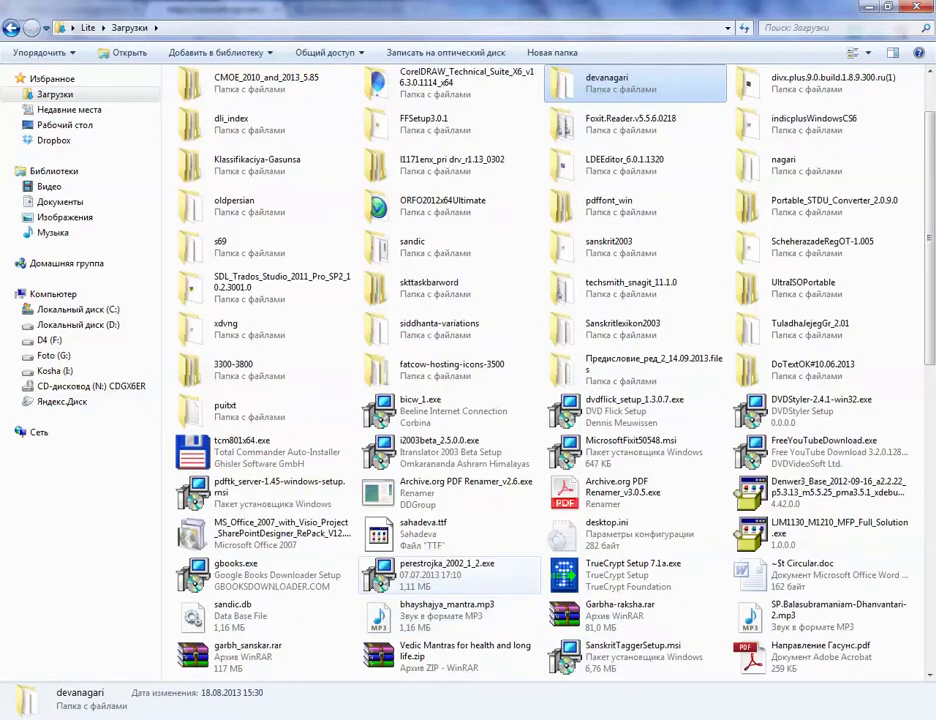
scroll(450, 580, down, 6)
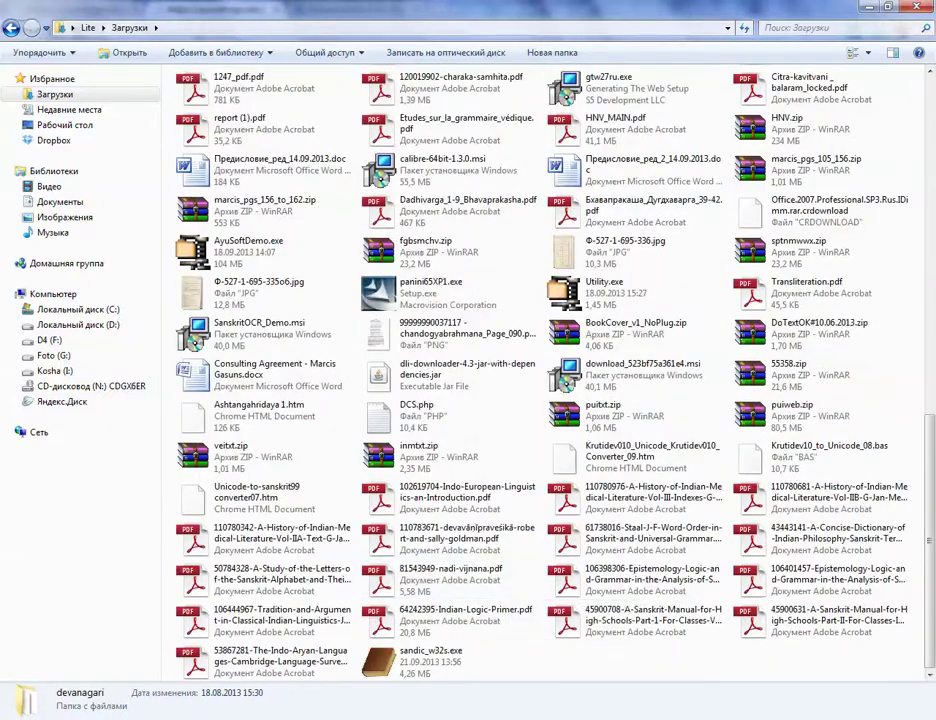
Switch back to Chrome and try the dhatu-patha sandic.db download again.
key(alt+Tab)
key(F5)
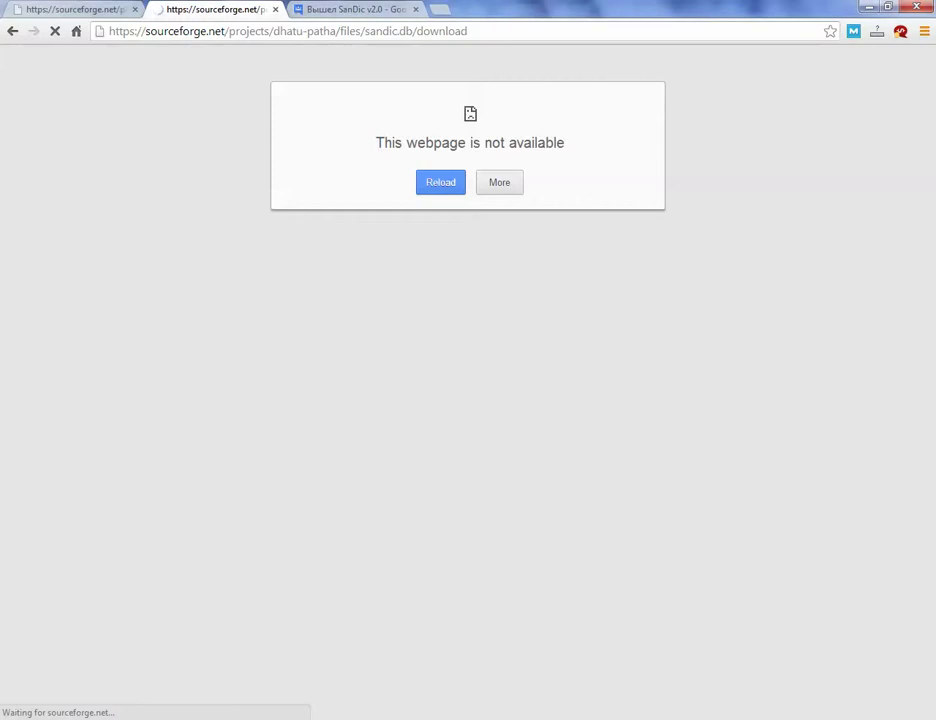
Reload the Google Groups topic "Вышел SanDic v2.0", read its opening post and highlight the SanDic v2.0 part of the title.
key(ctrl+Tab)
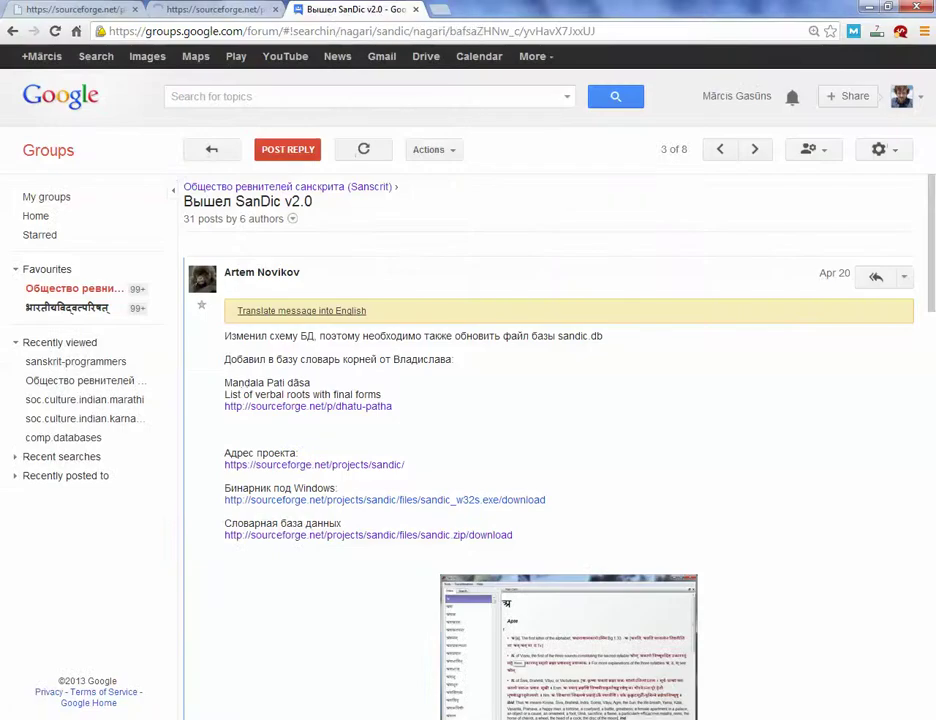
key(F5)
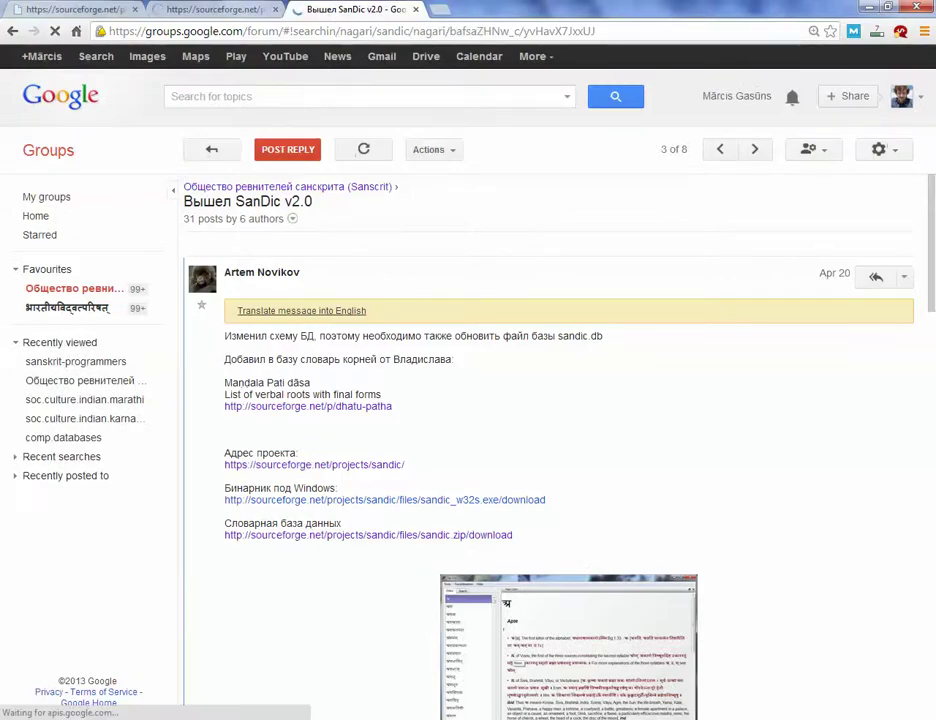
scroll(510, 353, down, 6)
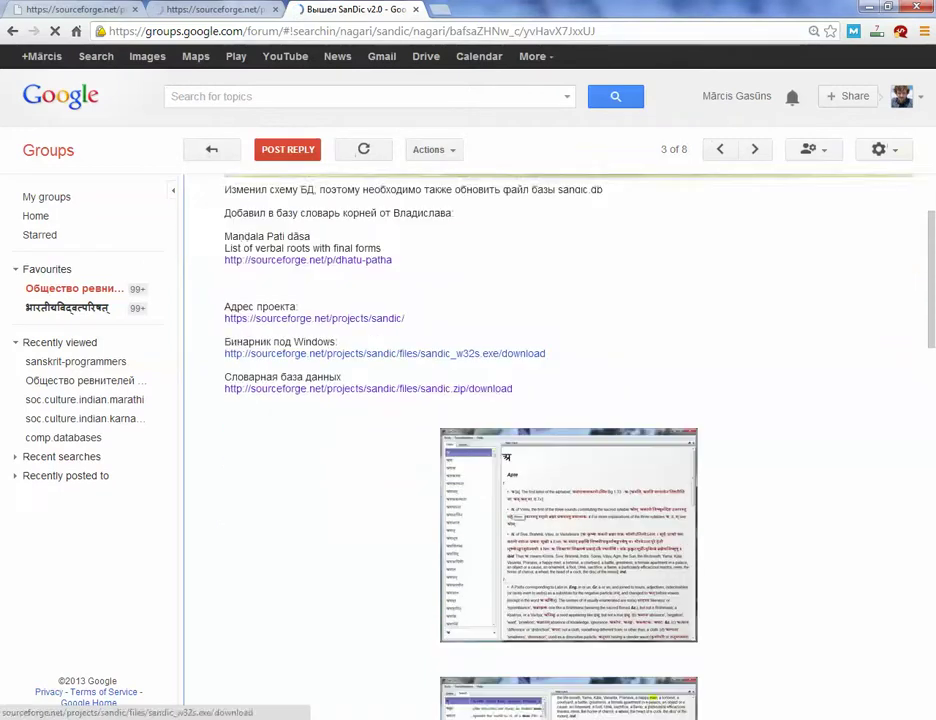
scroll(510, 353, up, 5)
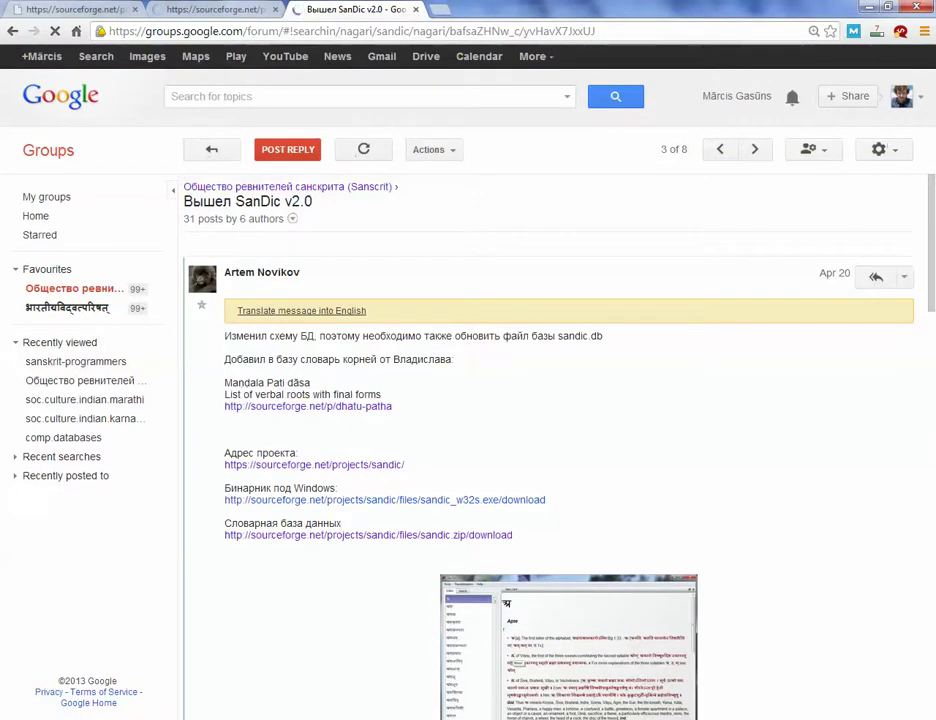
drag(312, 202, 228, 202)
scroll(560, 450, down, 4)
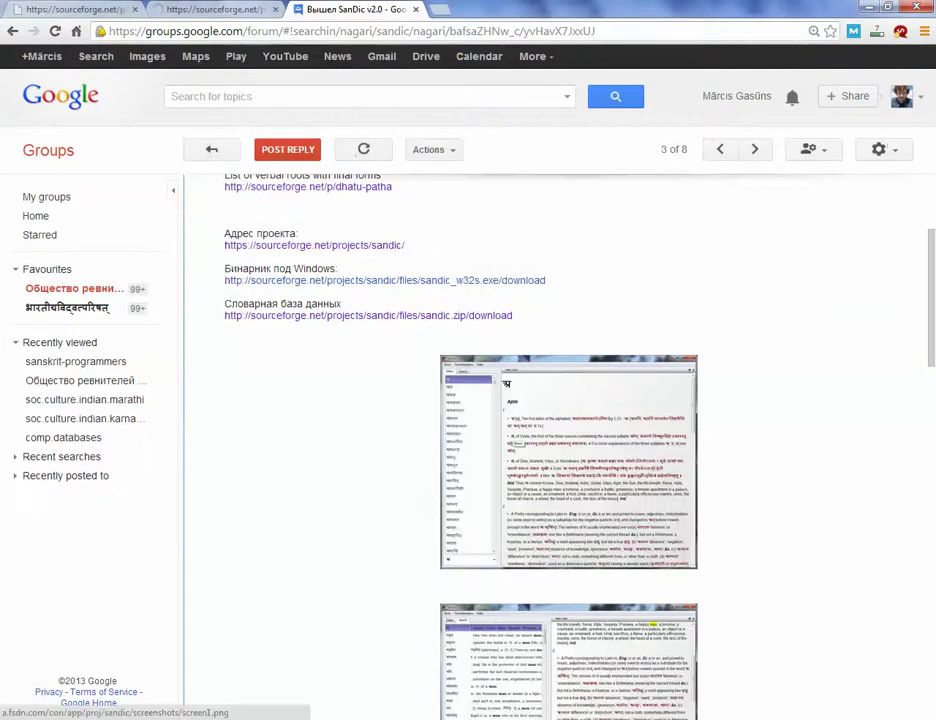
Browse the topic's replies and open the opening post's third screenshot, showing the Devanagari character picker, at full size.
scroll(568, 460, down, 9)
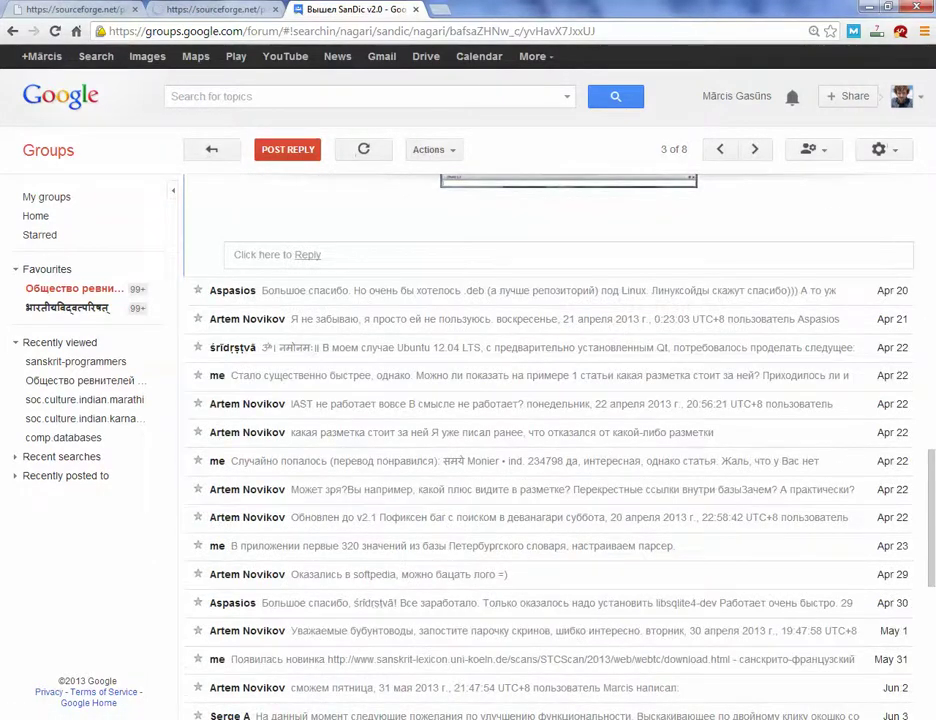
scroll(568, 440, up, 5)
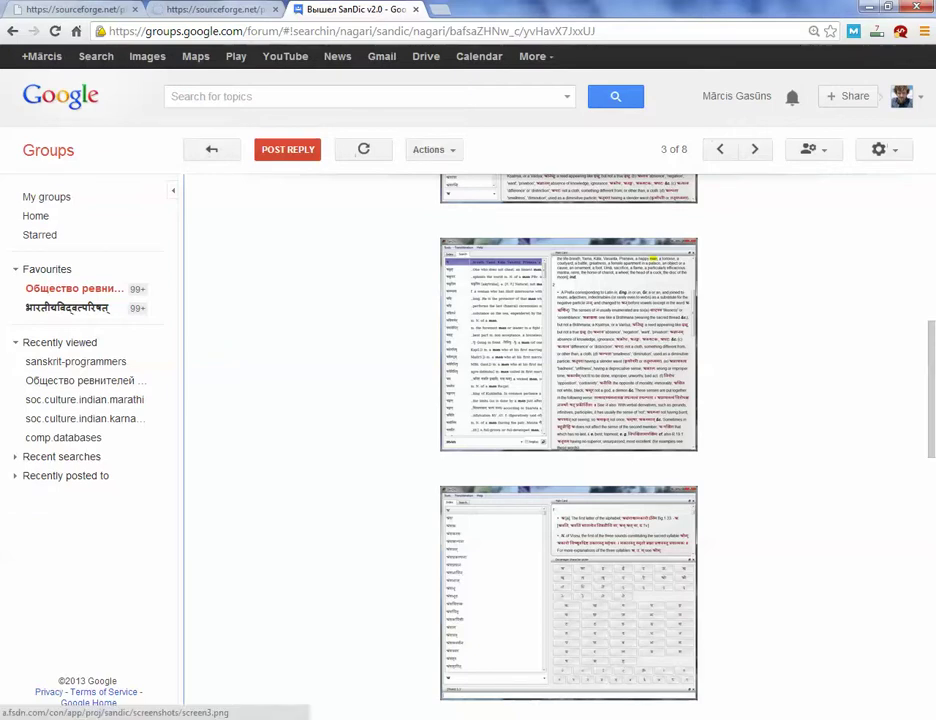
scroll(568, 515, down, 2)
click(568, 515)
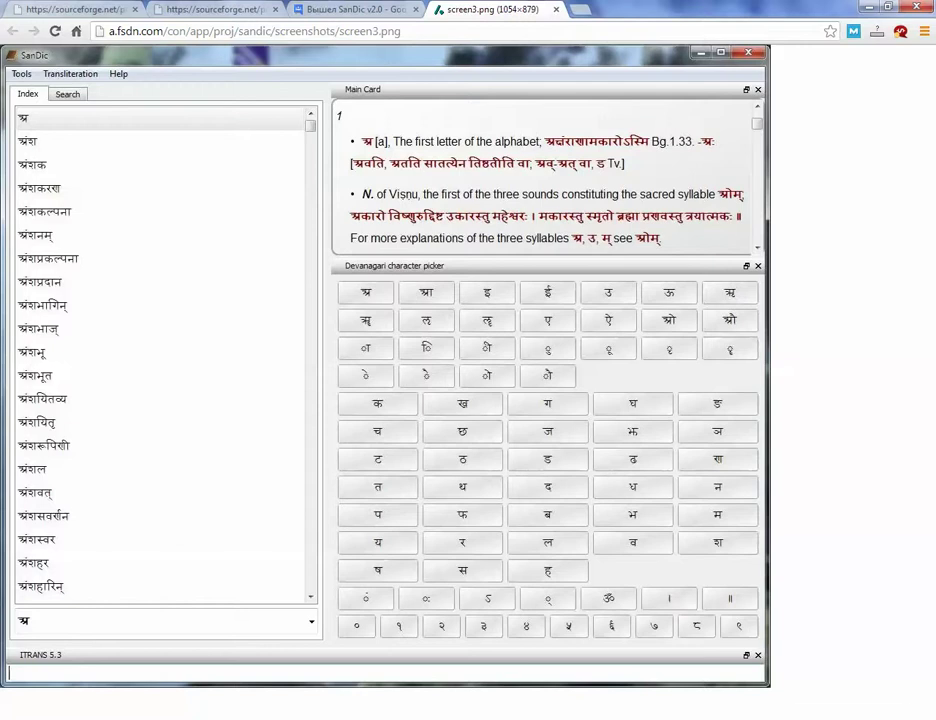
Return to the SanDic program and open the entry for the root हा from the end of the index.
key(ctrl+shift+Tab)
key(ctrl+shift+Tab)
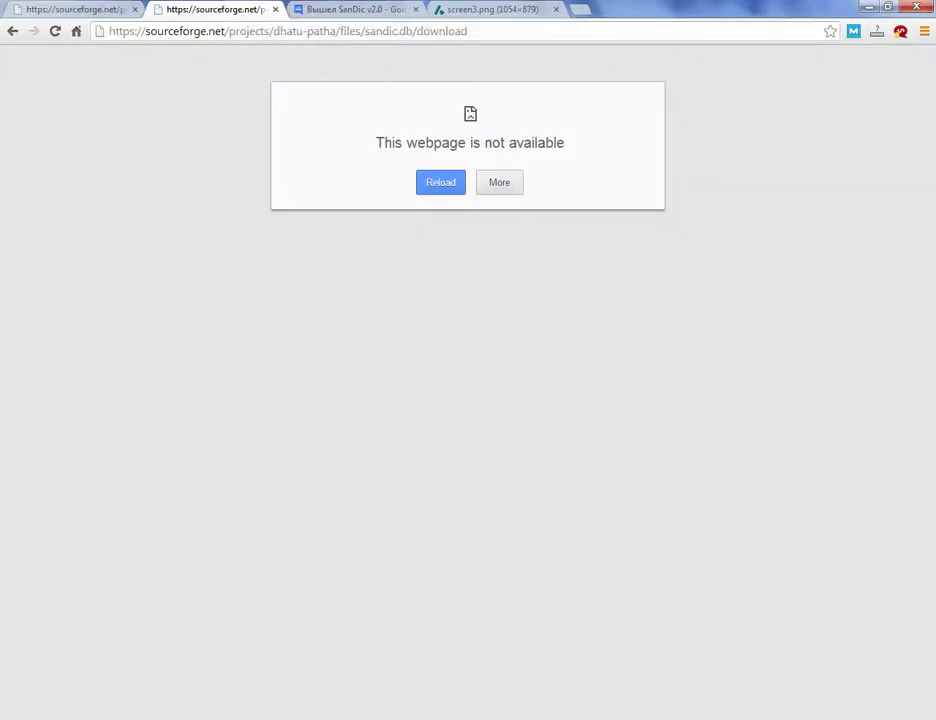
key(alt+Tab)
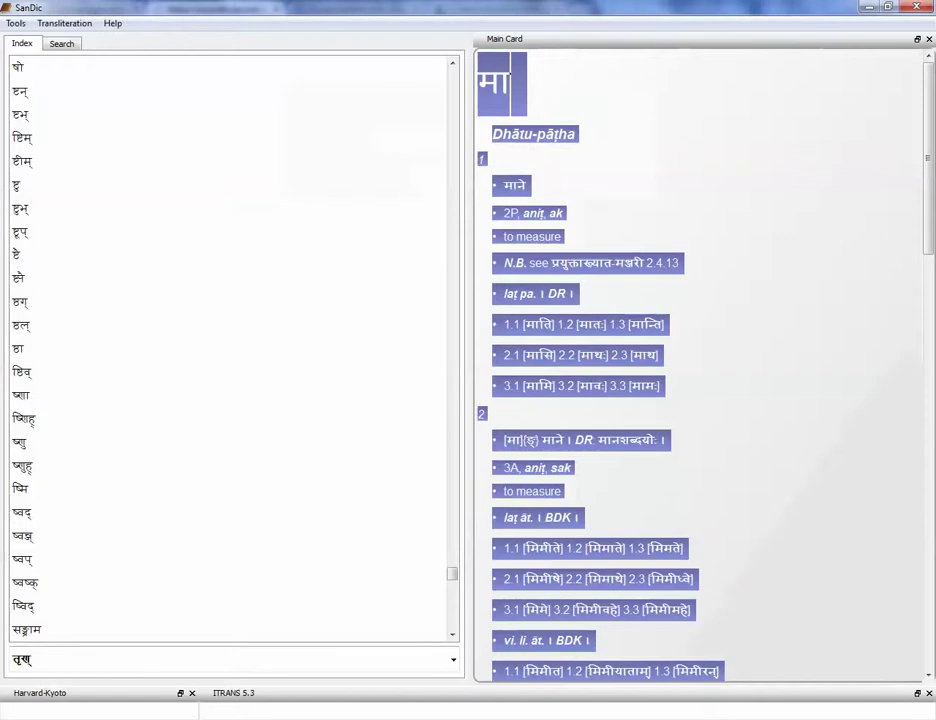
scroll(331, 463, down, 10)
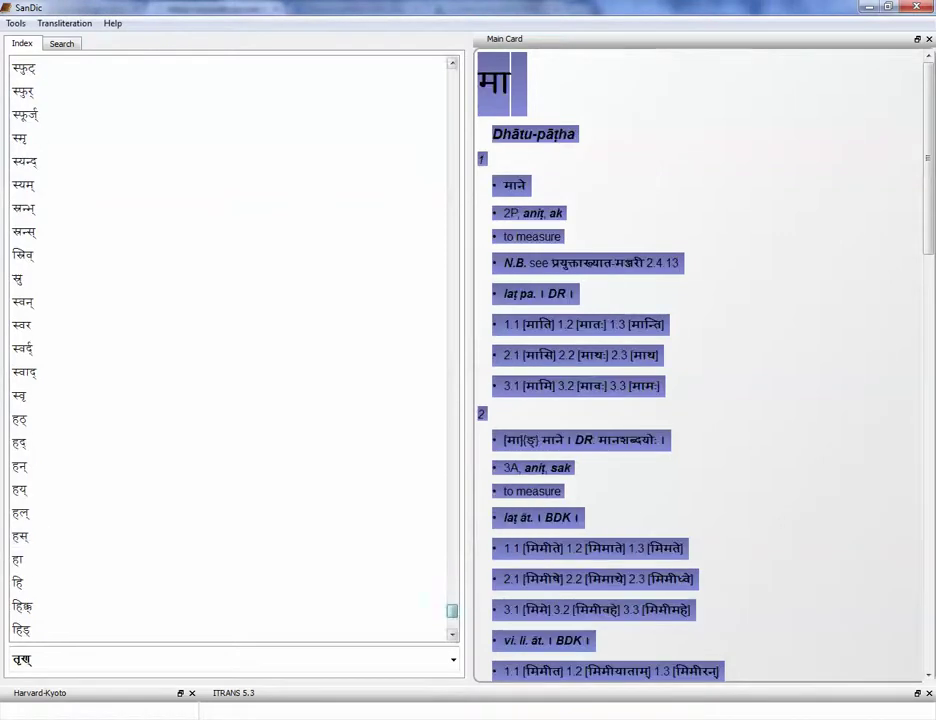
click(228, 560)
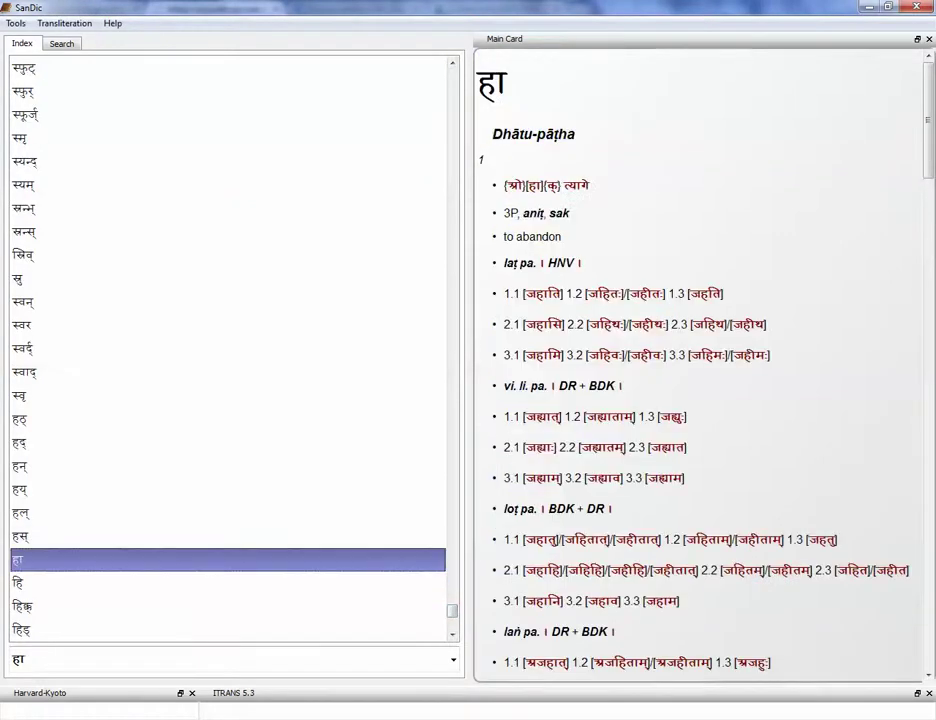
Narrow the index pane, restore the SanDic window from full screen and move it up over the browser page.
drag(469, 360, 155, 360)
click(888, 7)
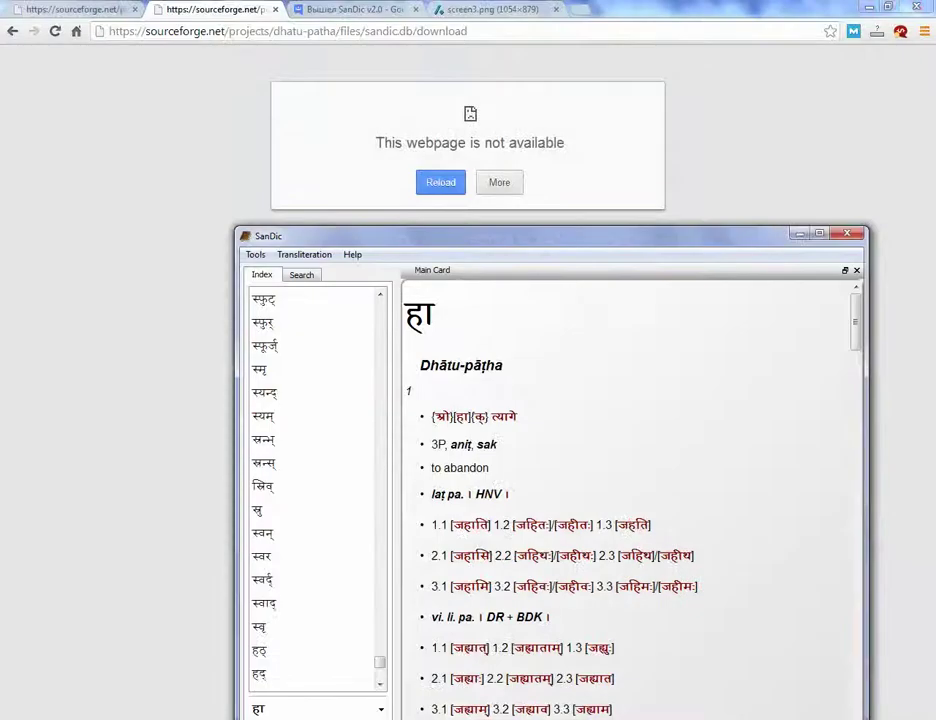
drag(620, 236, 524, 49)
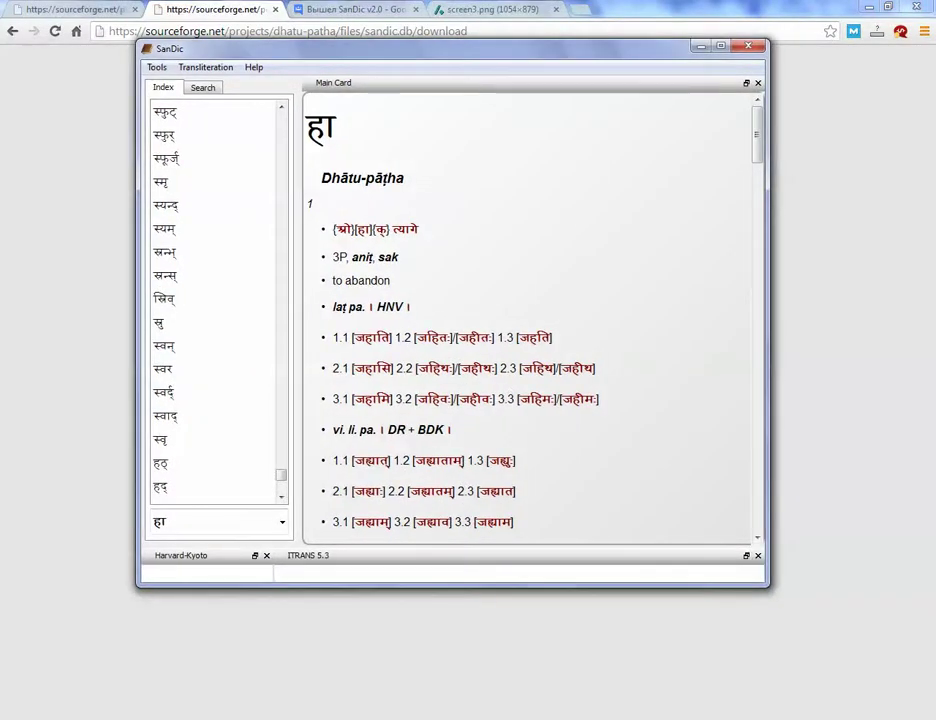
Show the Dhātu-pāṭha abbreviations list, scroll through it, detach and enlarge it for reading, and close it.
click(254, 67)
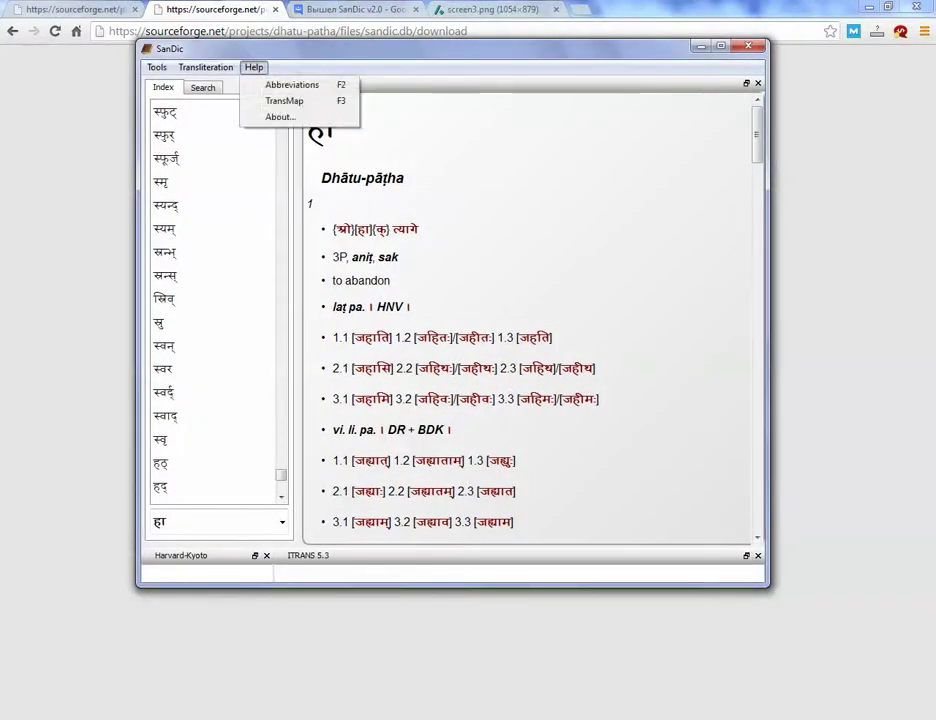
click(292, 85)
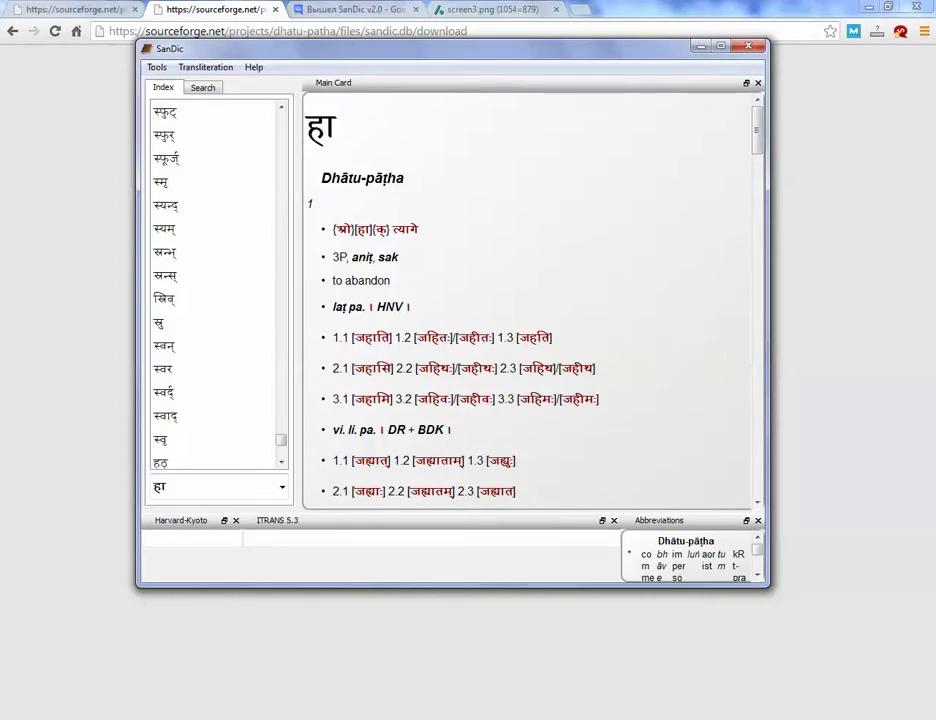
scroll(690, 555, down, 3)
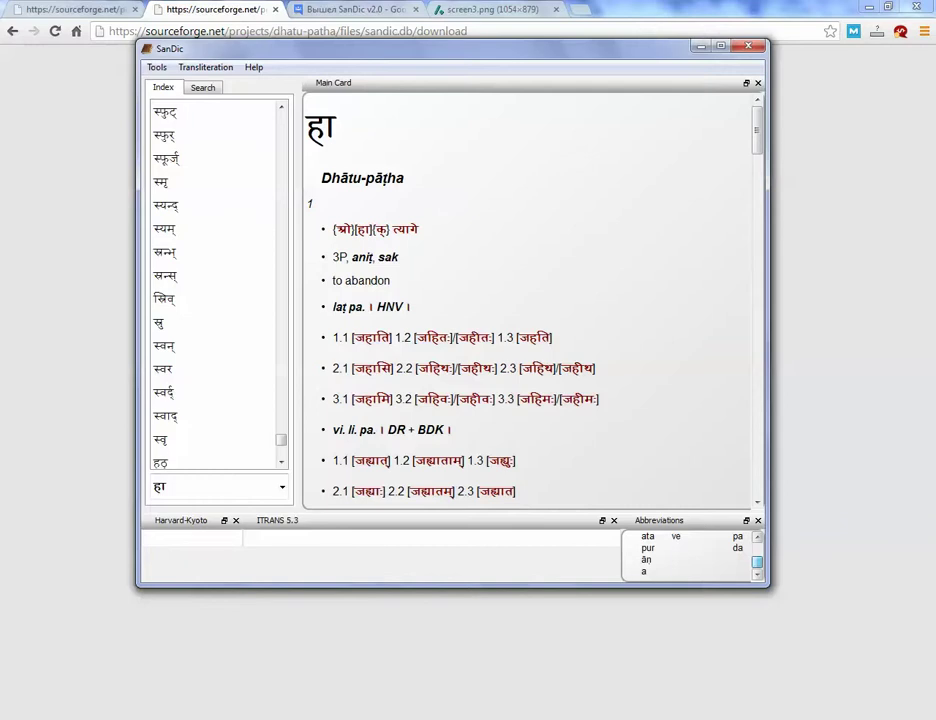
scroll(690, 555, up, 3)
drag(680, 520, 560, 200)
click(746, 83)
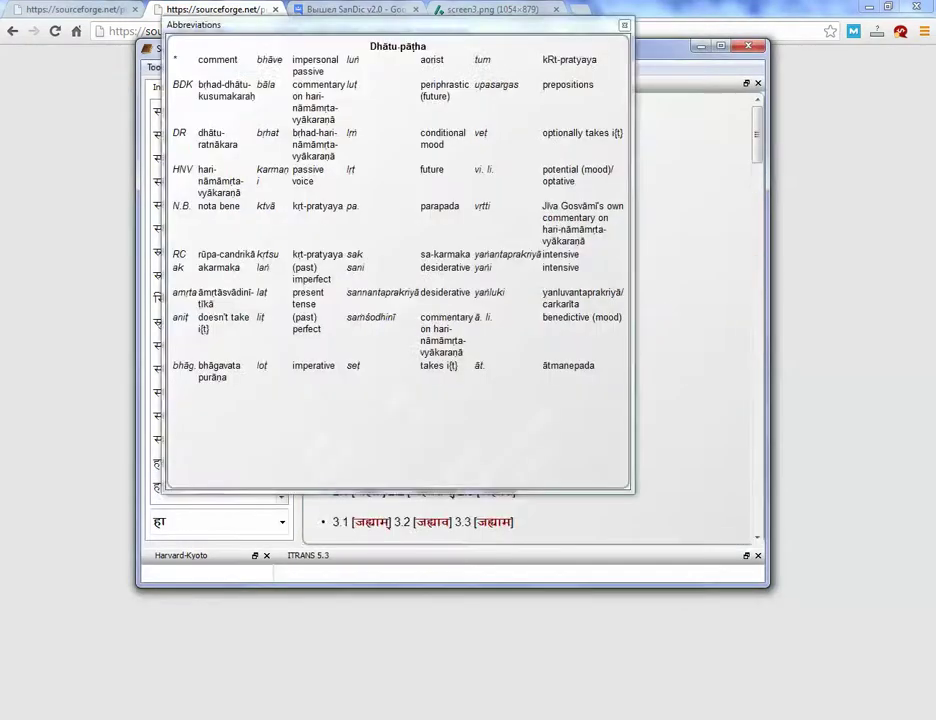
click(623, 25)
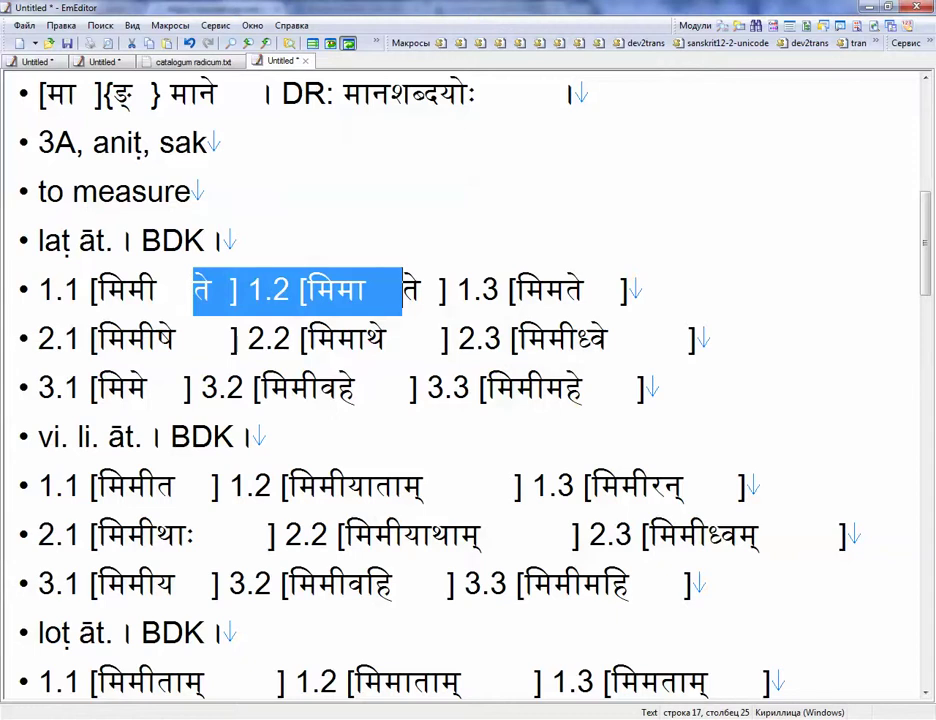
Try to look up "āt" by copying it from the vi. li. line in EmEditor into SanDic's ITRANS 5.3 field.
double_click(138, 144)
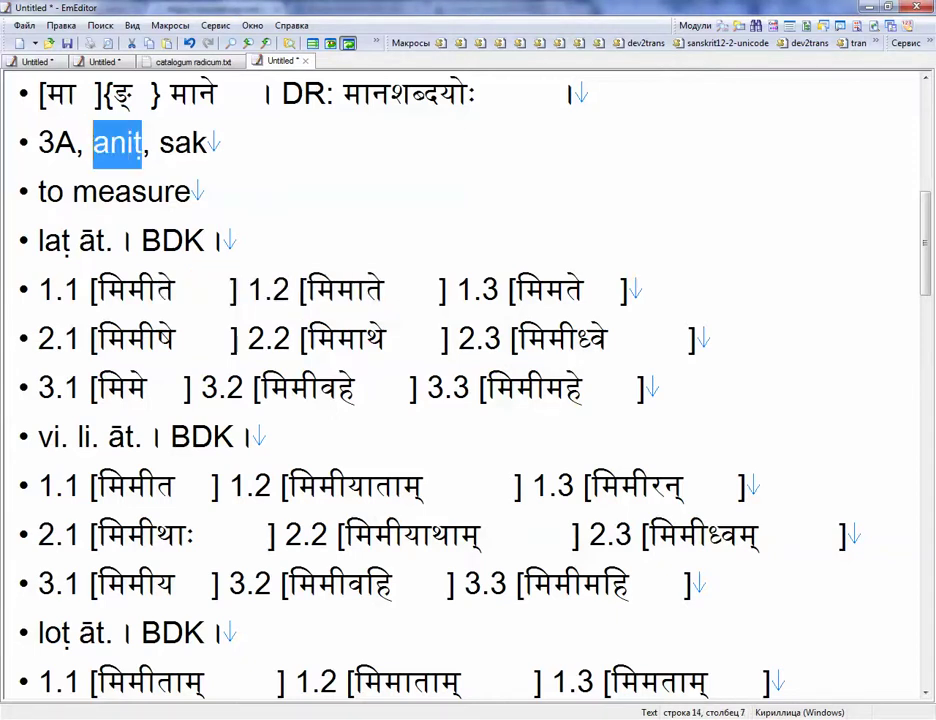
double_click(121, 437)
key(ctrl+c)
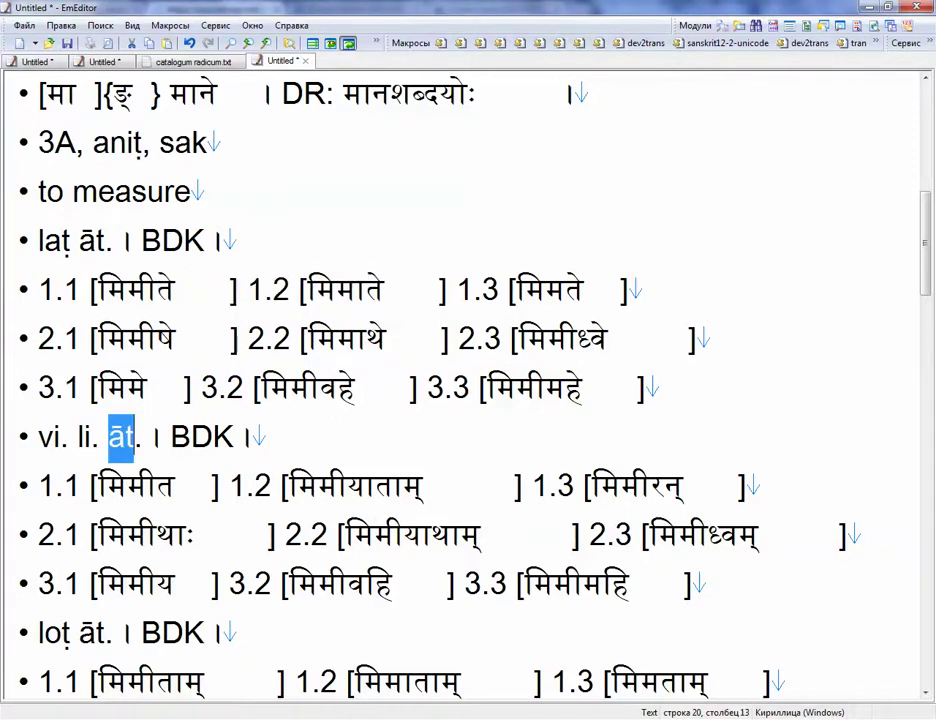
key(alt+Tab)
key(ctrl+v)
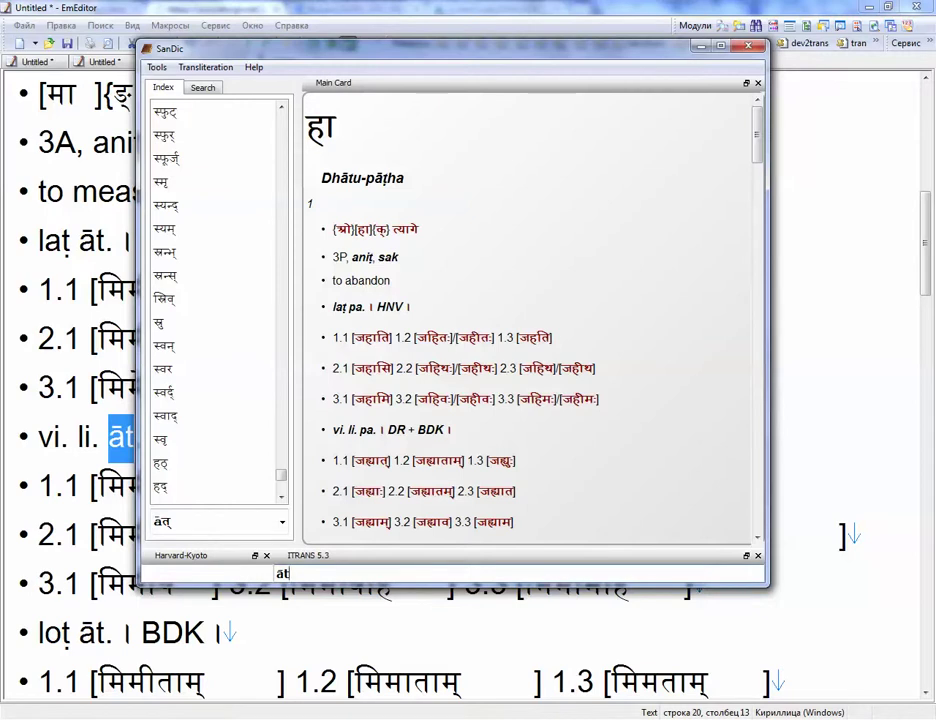
Recheck the copied word in EmEditor, return to SanDic and replace the ITRANS 5.3 text with "At".
key(alt+Tab)
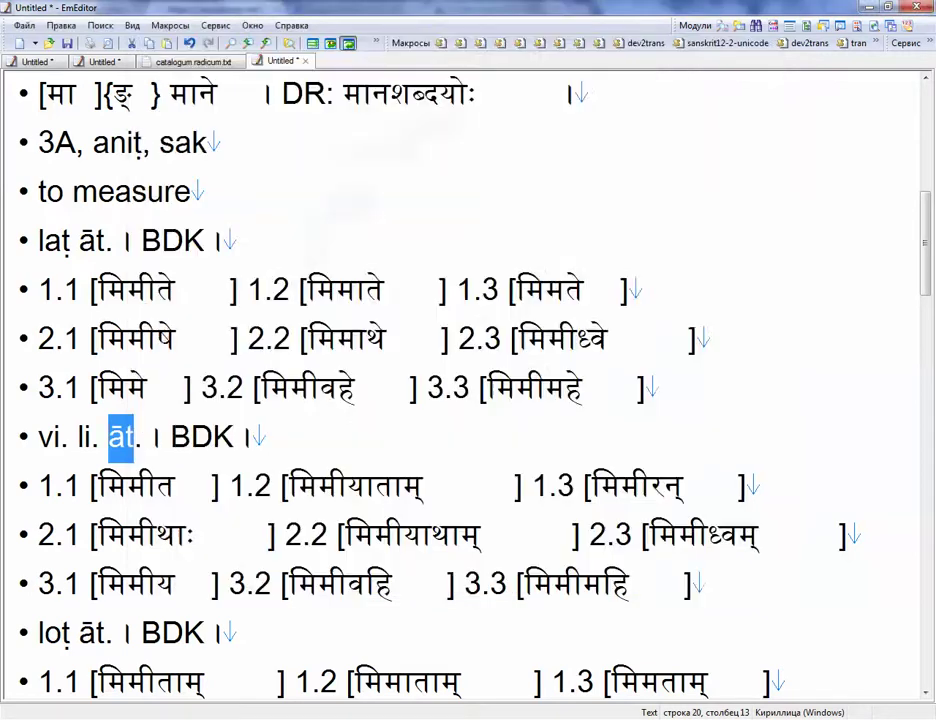
key(Left)
key(alt+Tab)
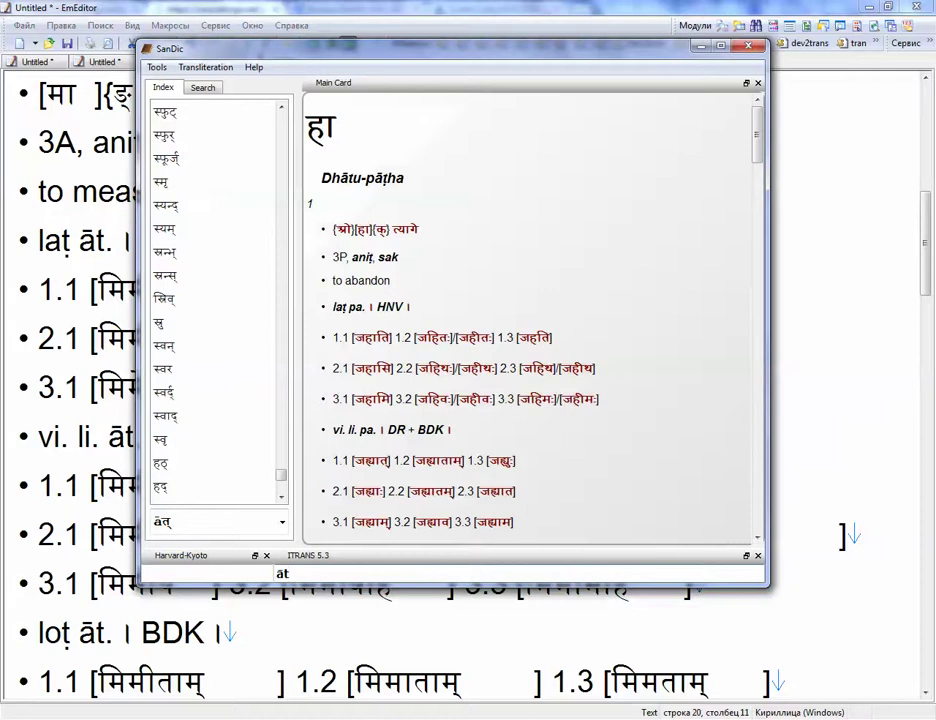
key(BackSpace)
key(BackSpace)
text(At)
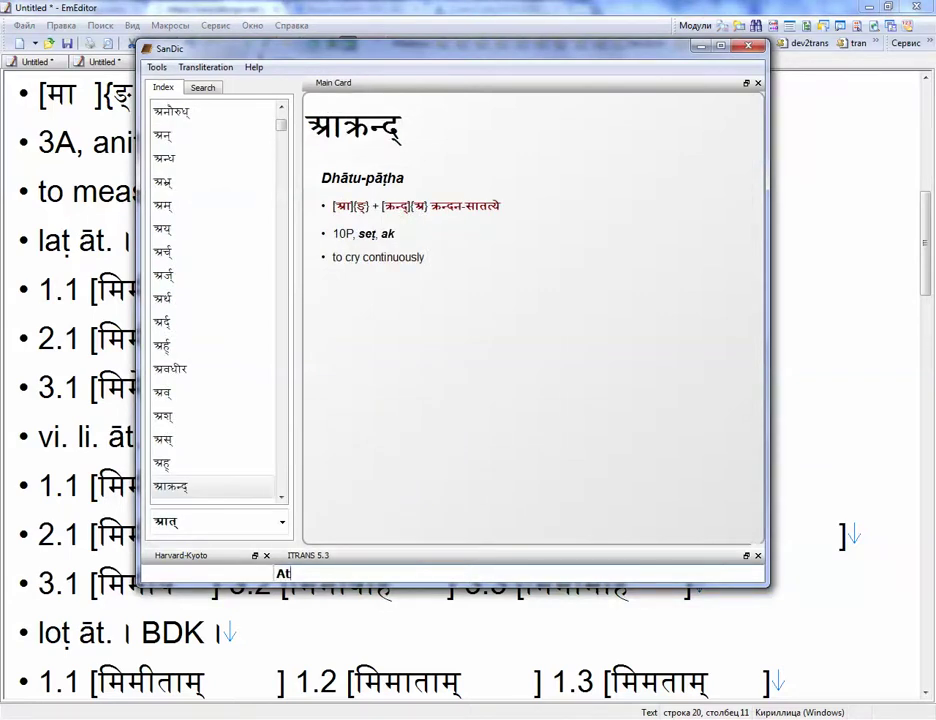
Open the index entry for the root अन्ध, view it in a separate window and close that window.
click(212, 159)
double_click(205, 159)
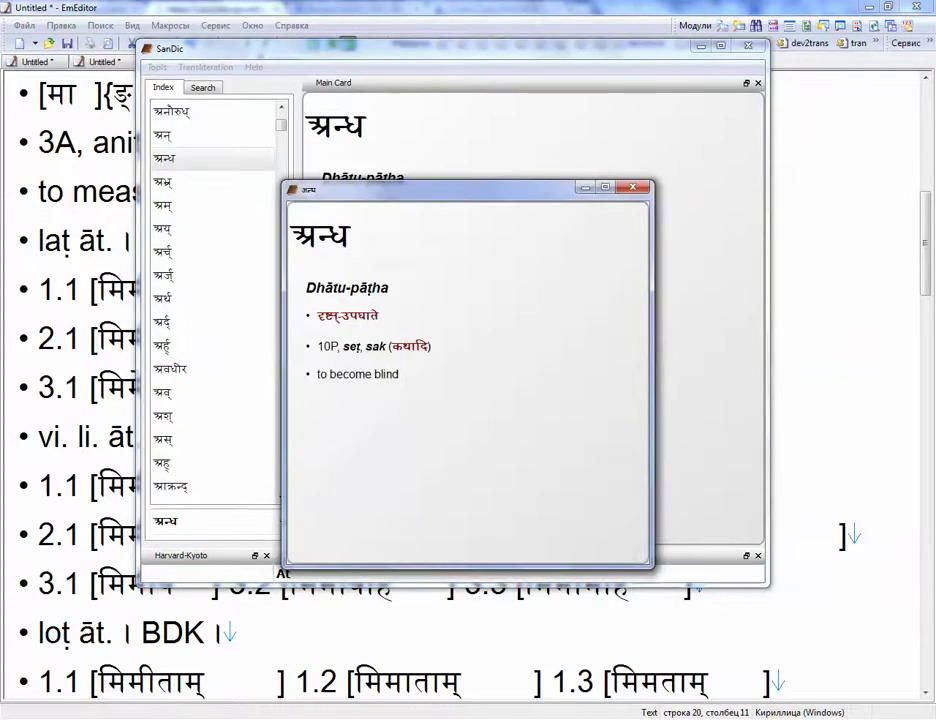
key(Escape)
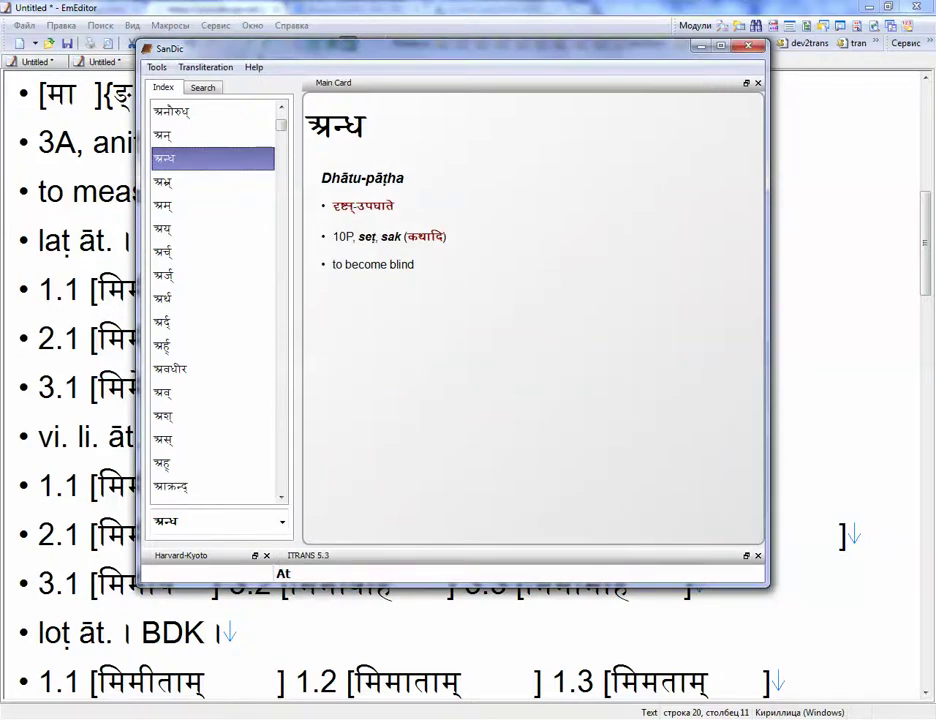
Show the hidden notification-area icons.
click(787, 719)
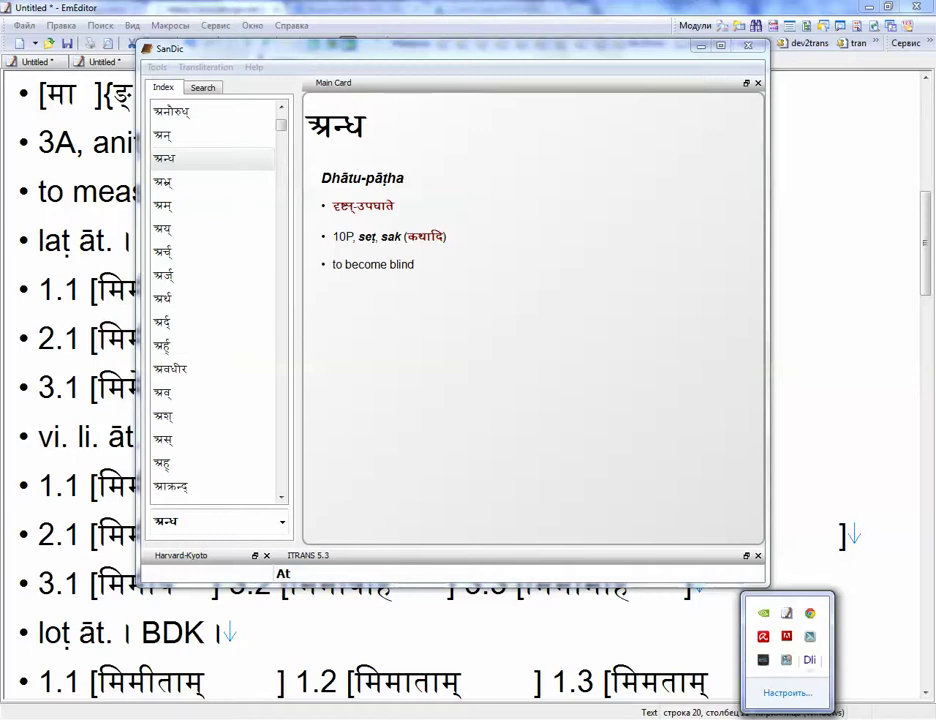